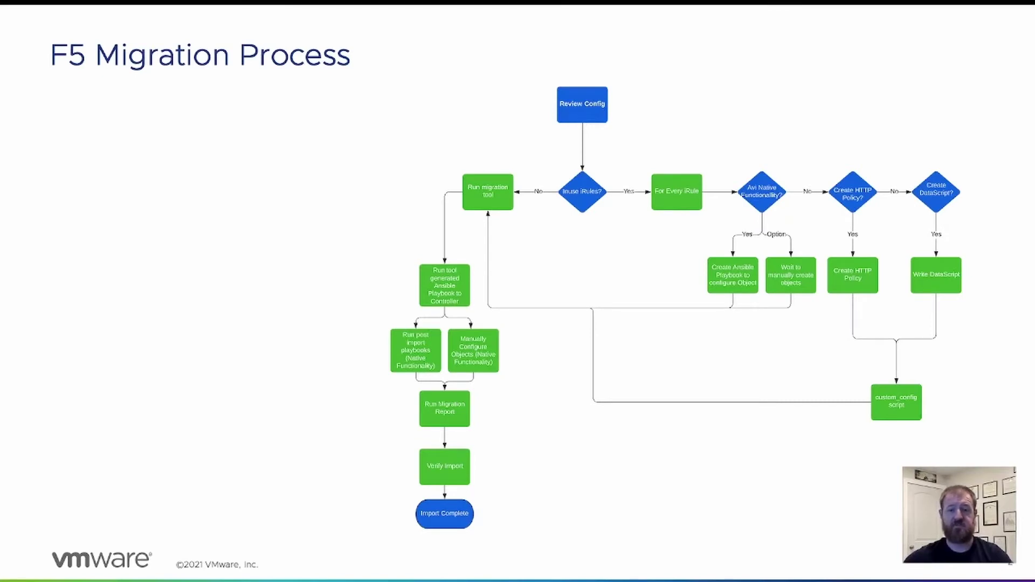
- Step the slide through the ltm virtual highlights (name, 172.16.10.21:80, pool, profiles, iRule), then show the denylist iRule
{"action": "key", "text": "Right"}
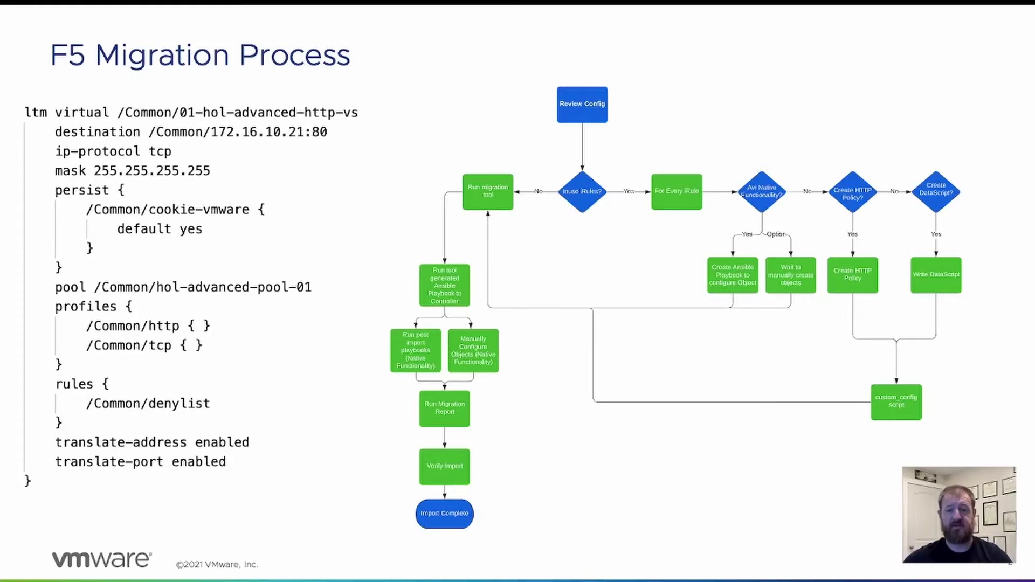
{"action": "key", "text": "Right"}
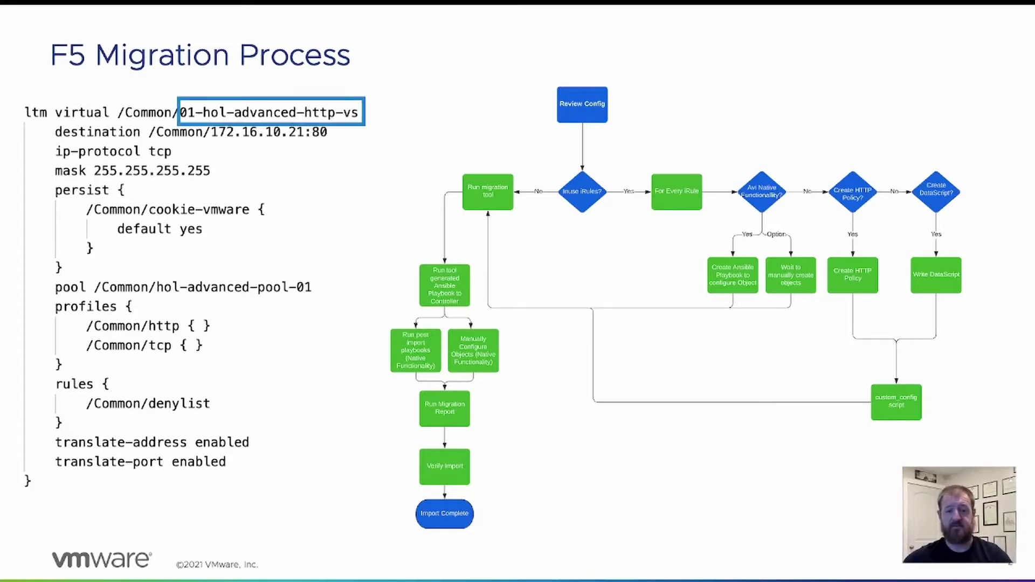
{"action": "key", "text": "Right"}
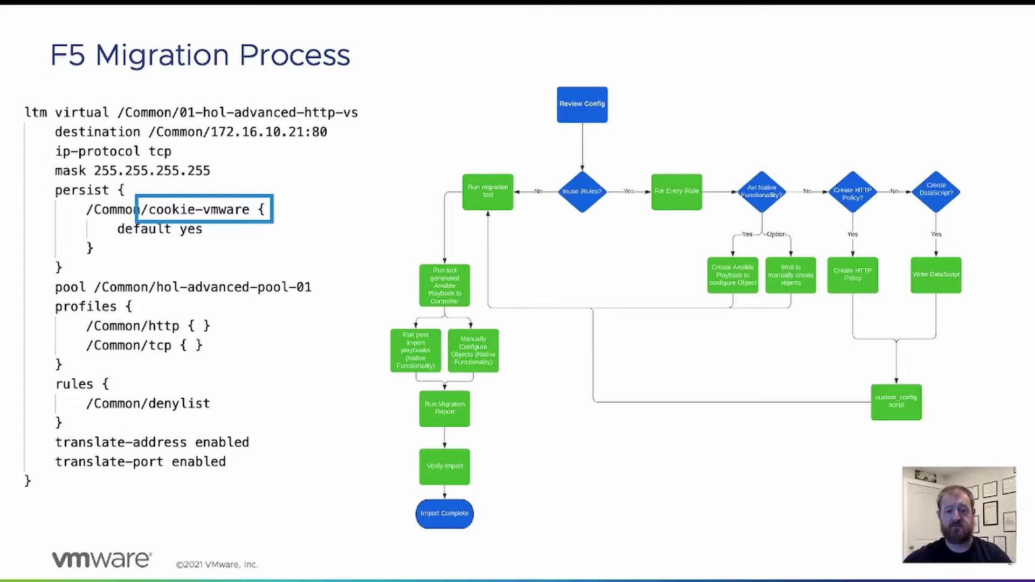
{"action": "key", "text": "Right"}
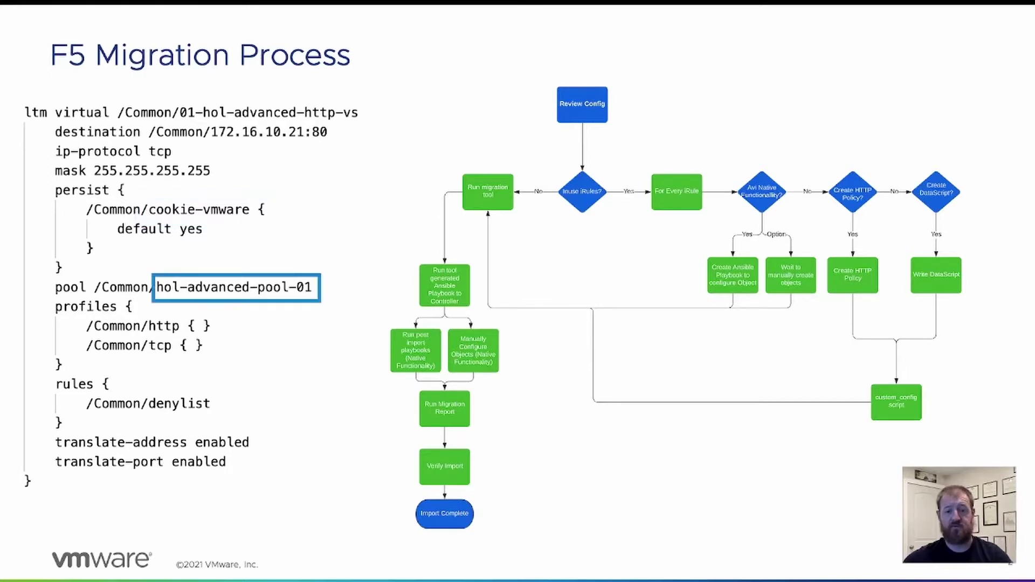
{"action": "key", "text": "Right"}
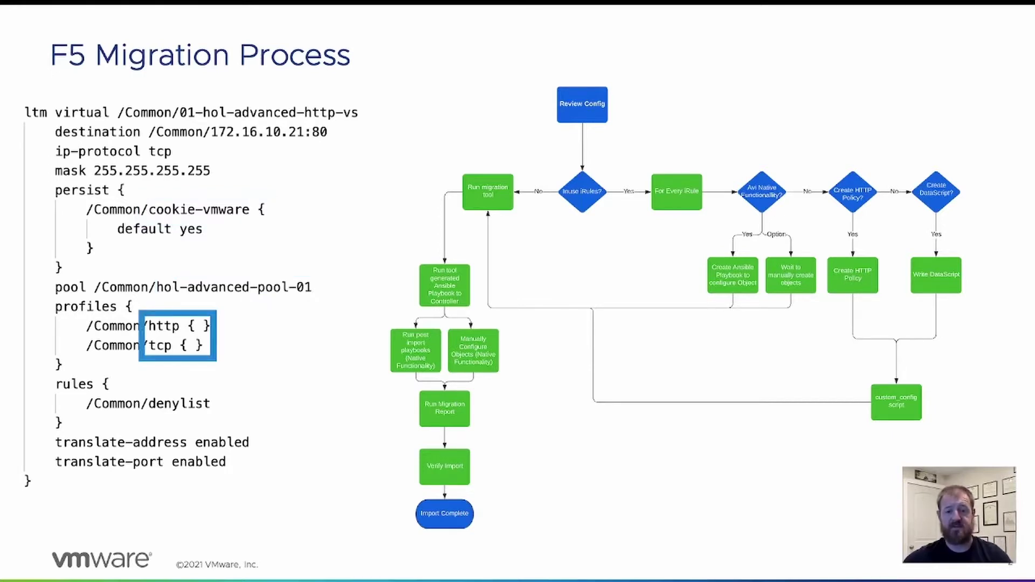
{"action": "key", "text": "Right"}
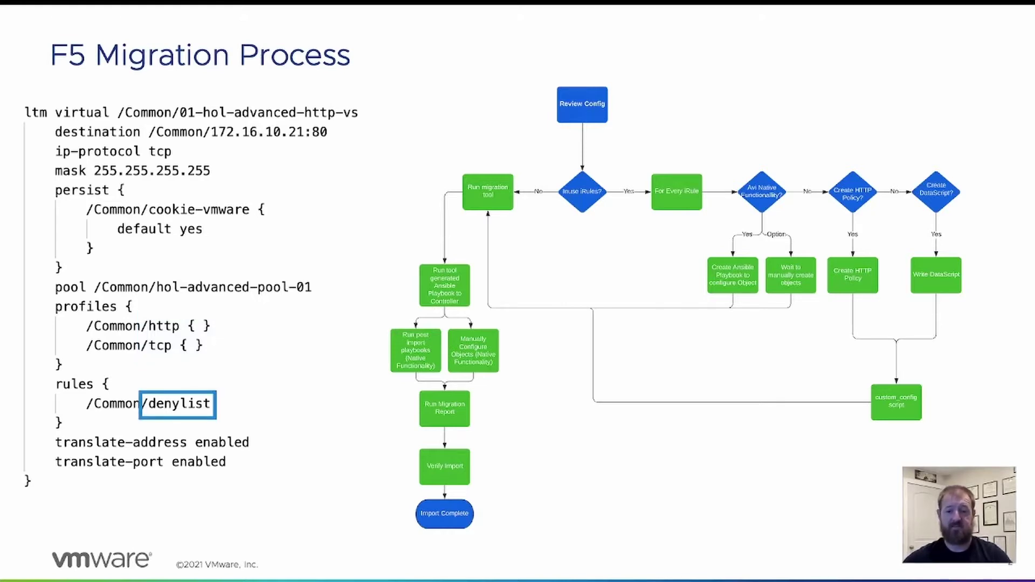
{"action": "key", "text": "Right"}
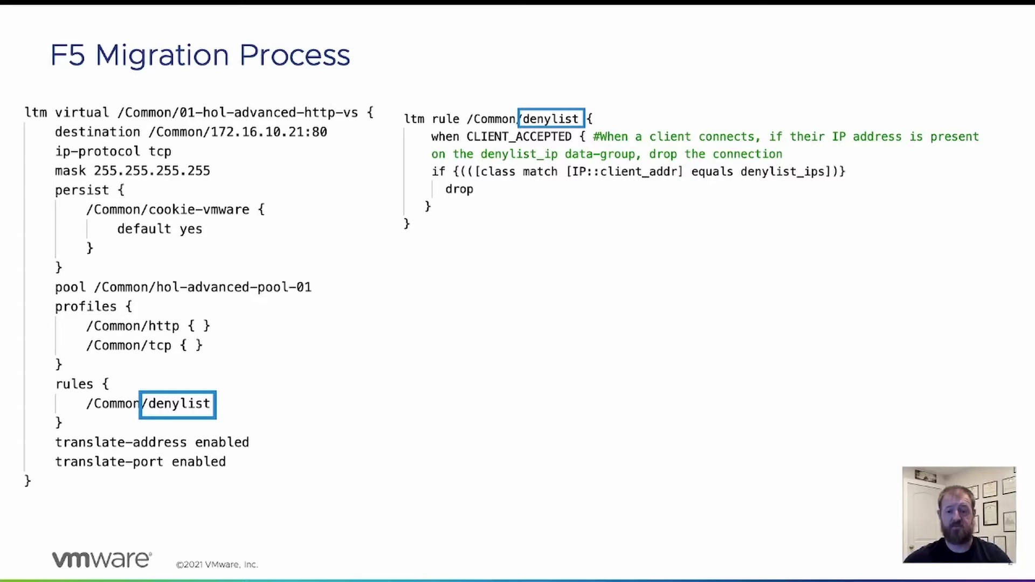
- Show the denylist_ips data-group records, then advance to the code-and-flowchart slide
{"action": "key", "text": "Right"}
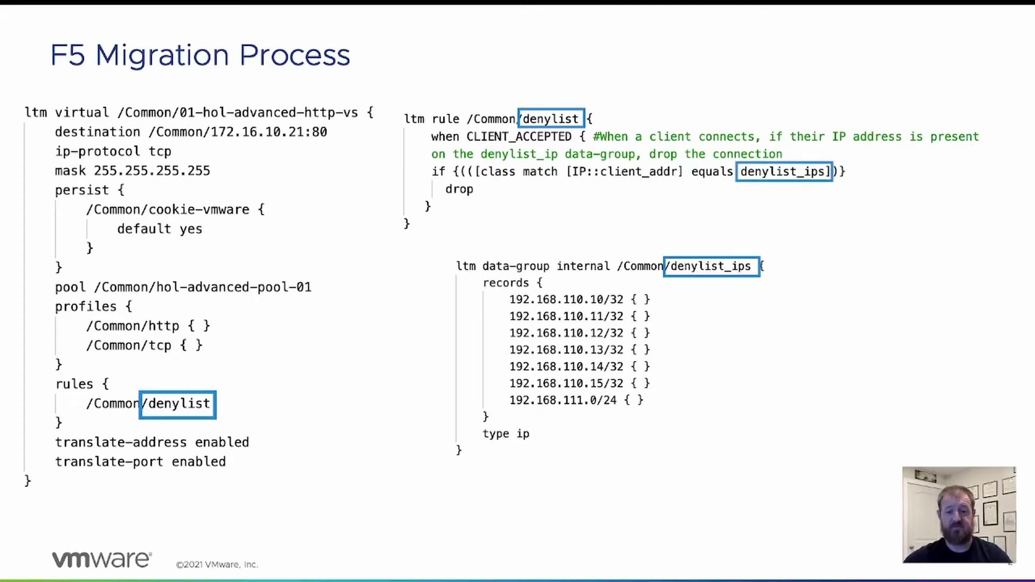
{"action": "key", "text": "Right"}
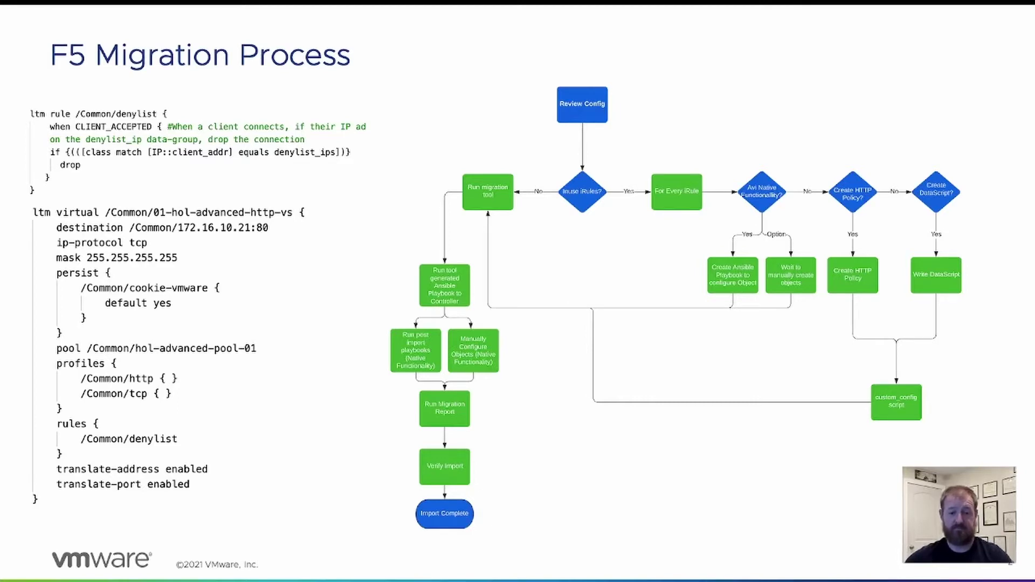
- Add a new network security rule in test_vs's Policies settings
{"action": "key", "text": "ctrl+Right"}
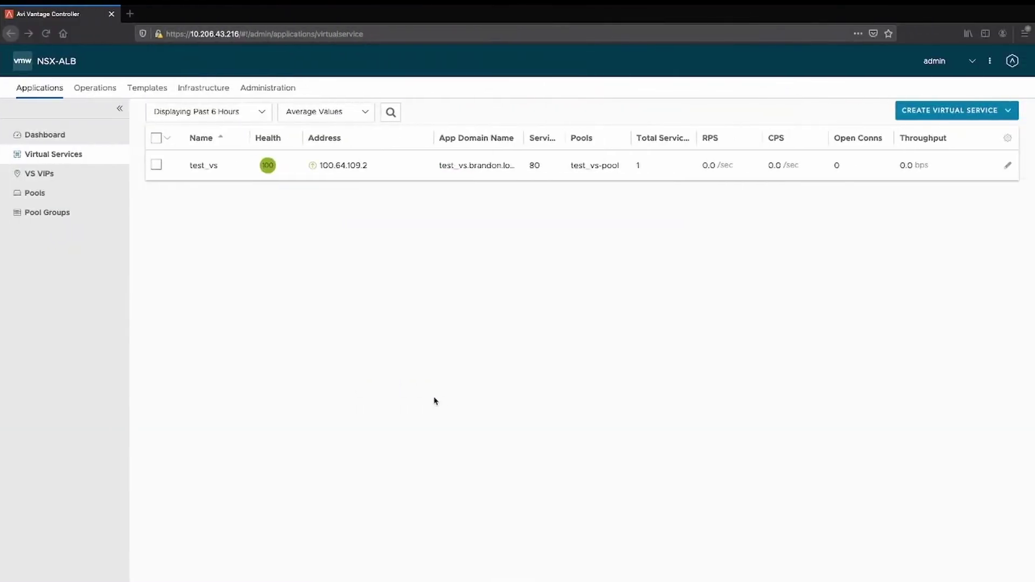
{"action": "left_click", "coordinate": [1008, 167]}
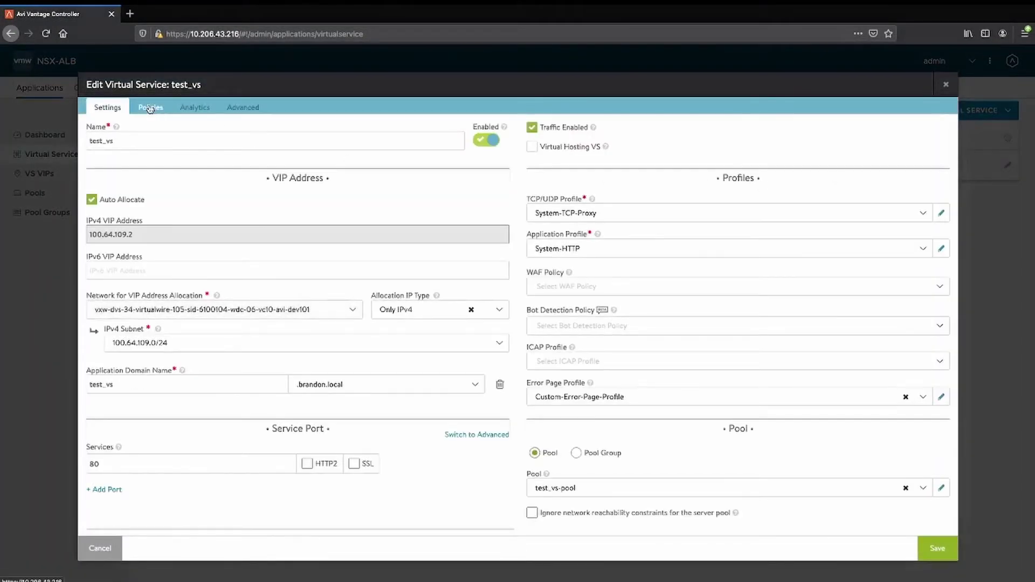
{"action": "left_click", "coordinate": [150, 108]}
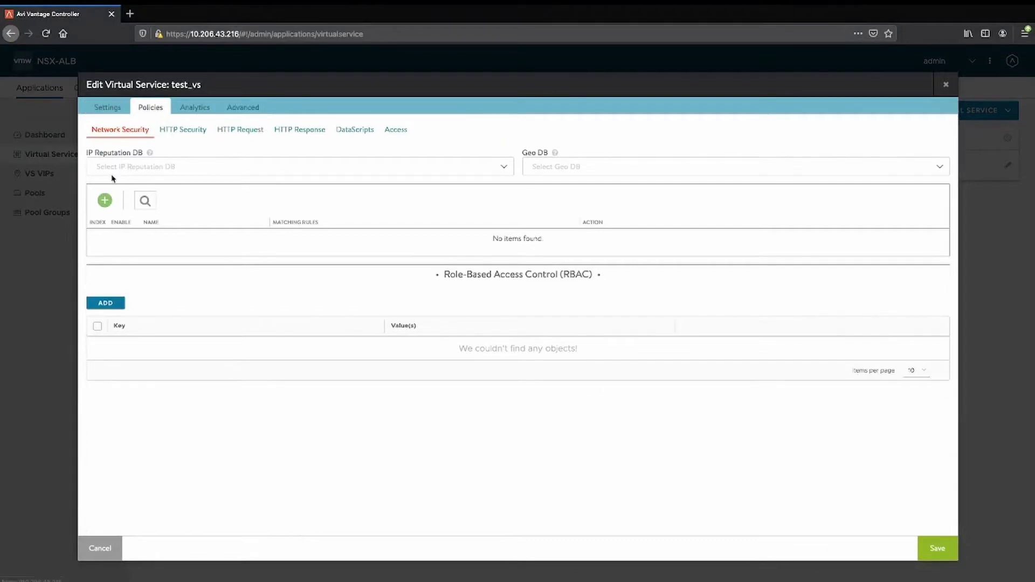
{"action": "left_click", "coordinate": [106, 201]}
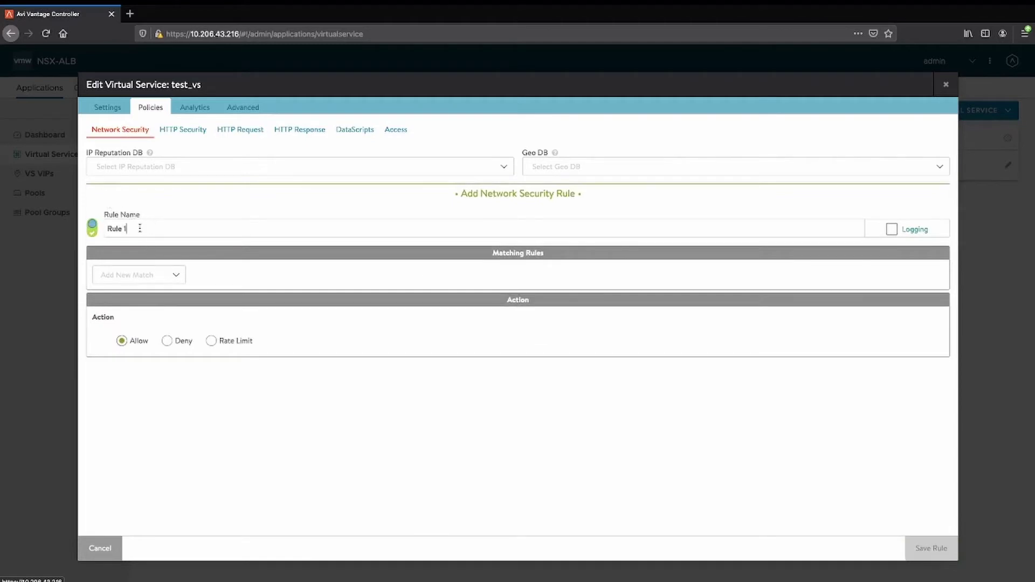
- Name the rule denylist and match Client IP against the denylist_ips group
{"action": "left_click_drag", "start_coordinate": [139, 228], "coordinate": [68, 230]}
{"action": "type", "text": "denylist"}
{"action": "left_click", "coordinate": [177, 275]}
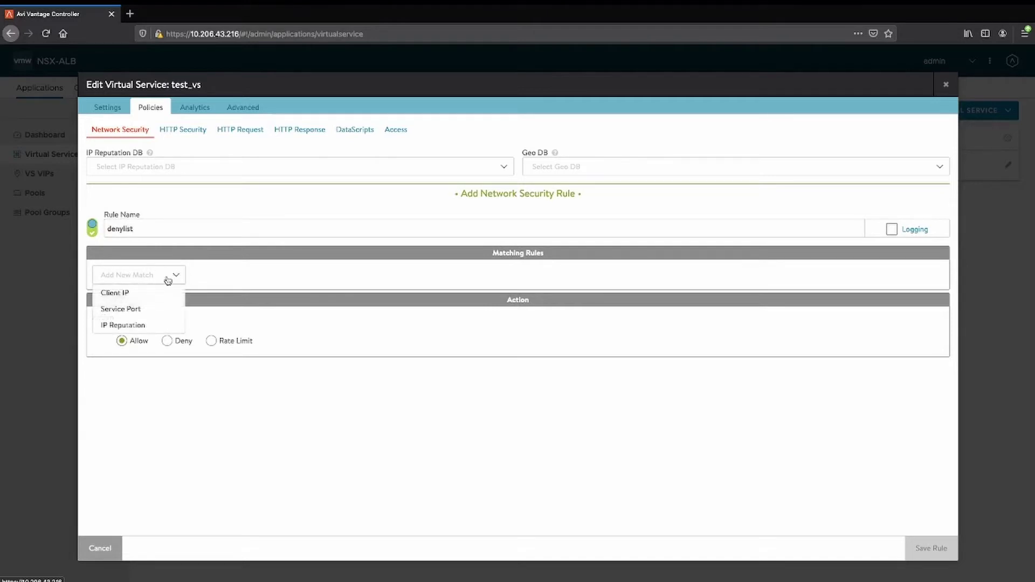
{"action": "left_click", "coordinate": [127, 294]}
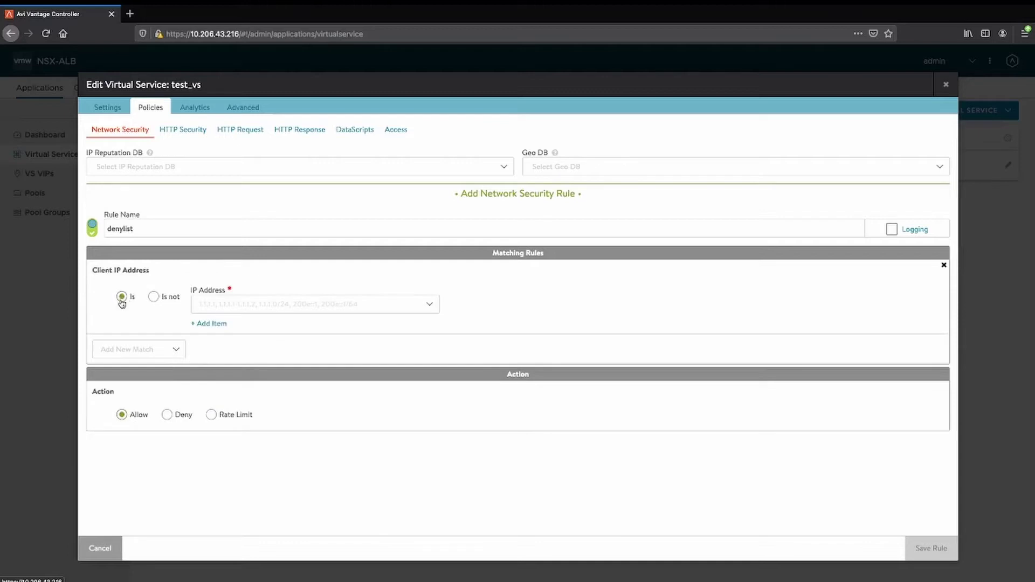
{"action": "left_click", "coordinate": [429, 304]}
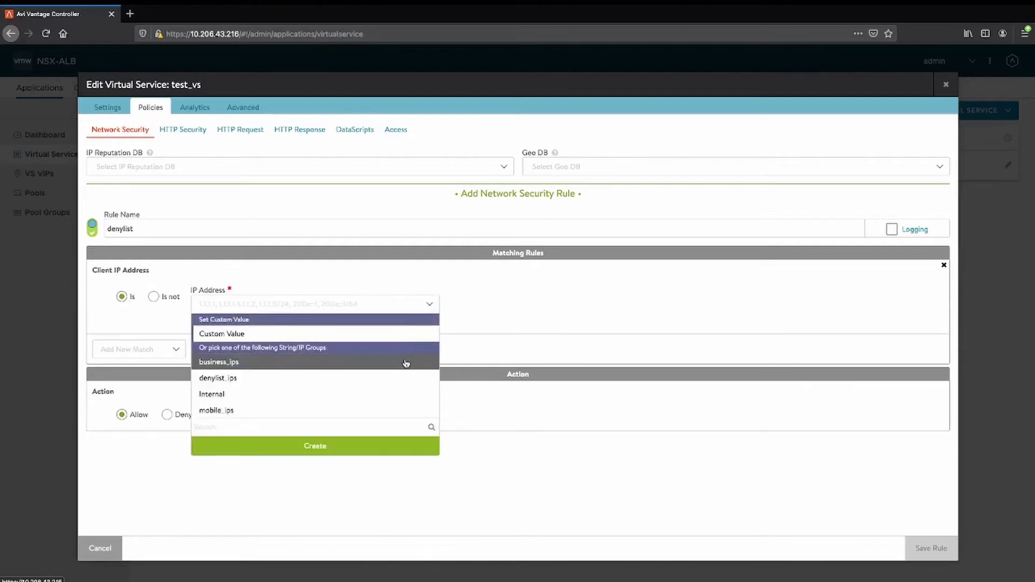
{"action": "left_click", "coordinate": [402, 379]}
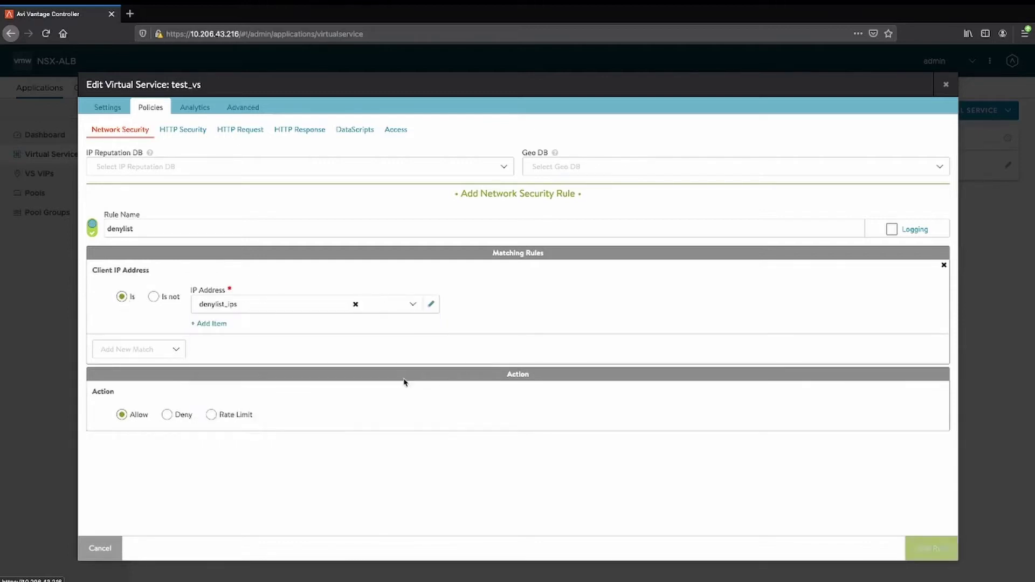
{"action": "left_click", "coordinate": [428, 305]}
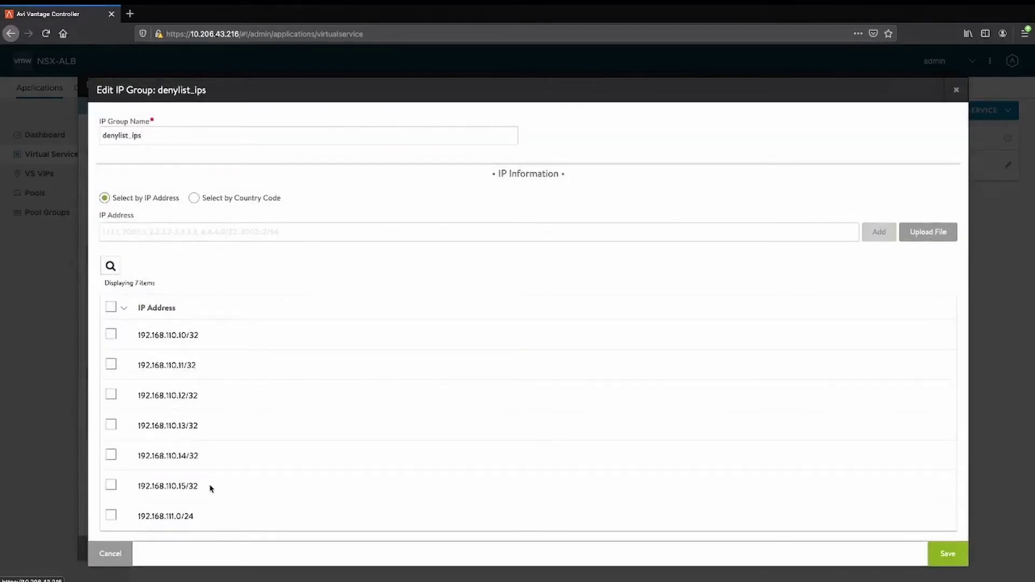
{"action": "left_click", "coordinate": [948, 555]}
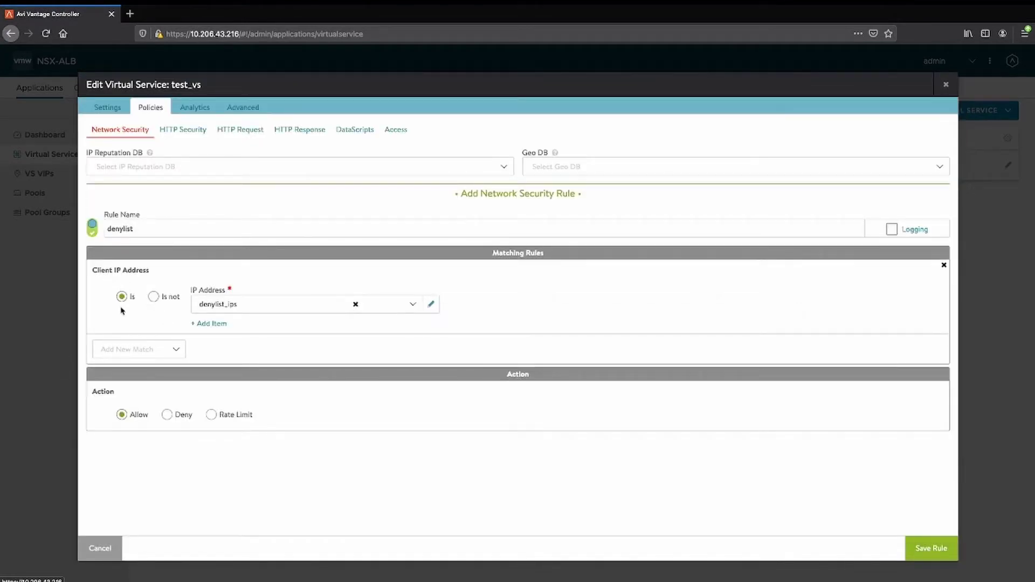
- Set the rule action to Deny, save the rule, and save test_vs
{"action": "left_click", "coordinate": [168, 416]}
{"action": "left_click", "coordinate": [931, 549]}
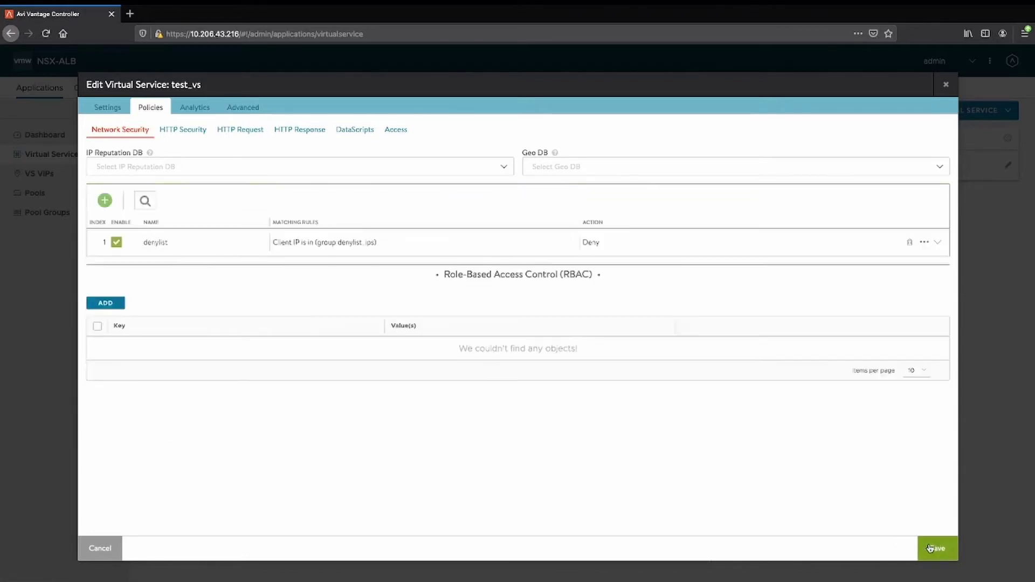
{"action": "left_click", "coordinate": [931, 548]}
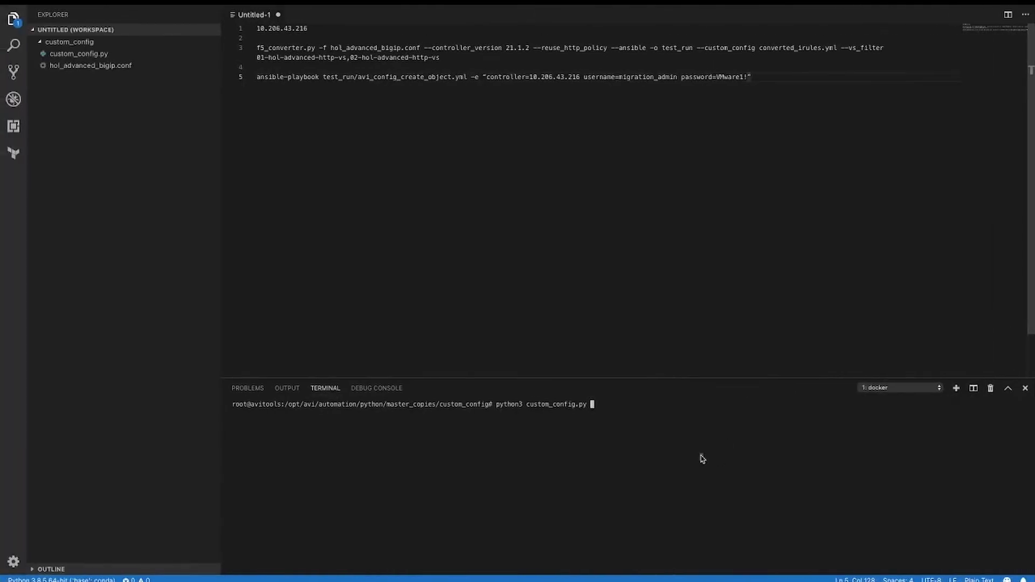
- Run custom_config.py with controller 10.206.43.216, version 21.1.2 and tenant admin
{"action": "key", "text": "Return"}
{"action": "type", "text": "10.206.43.216"}
{"action": "key", "text": "Return"}
{"action": "type", "text": "21.1.2"}
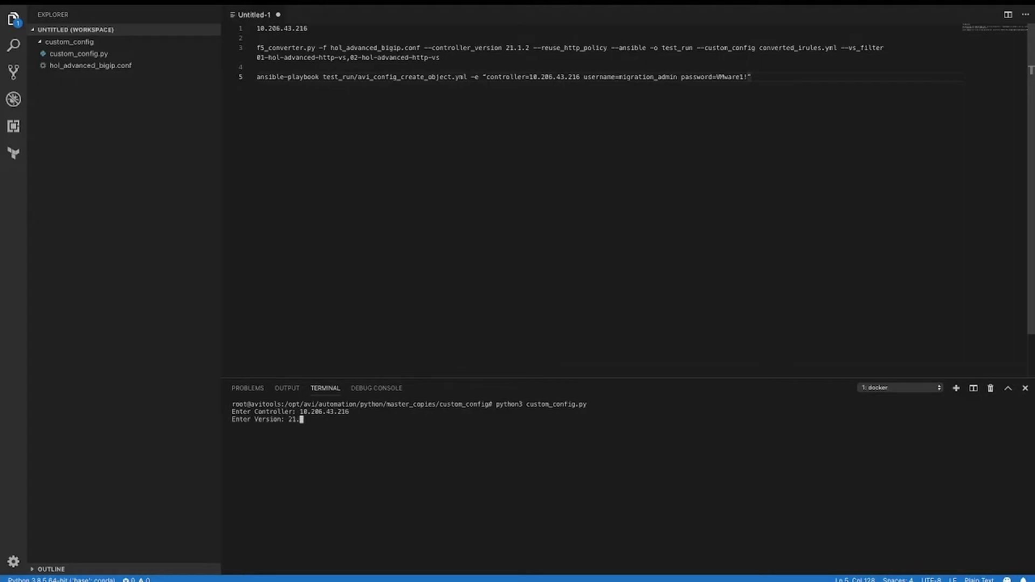
{"action": "key", "text": "Return"}
{"action": "type", "text": "admin"}
{"action": "key", "text": "Return"}
- Enter the login username and password so the script produces converted_irules.yml
{"action": "type", "text": "migra"}
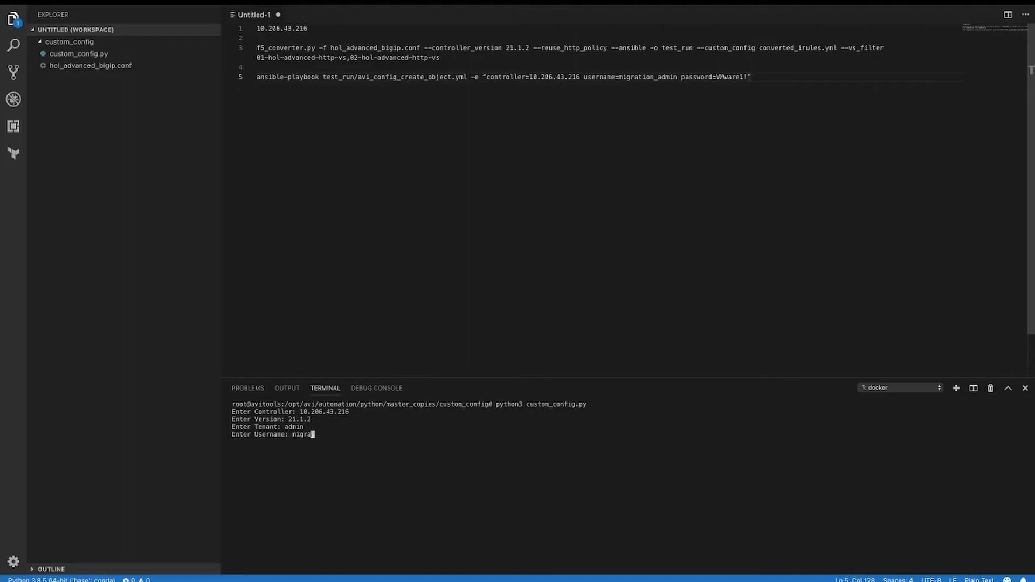
{"action": "type", "text": "tion_admin"}
{"action": "key", "text": "Return"}
{"action": "type", "text": "VMware1!"}
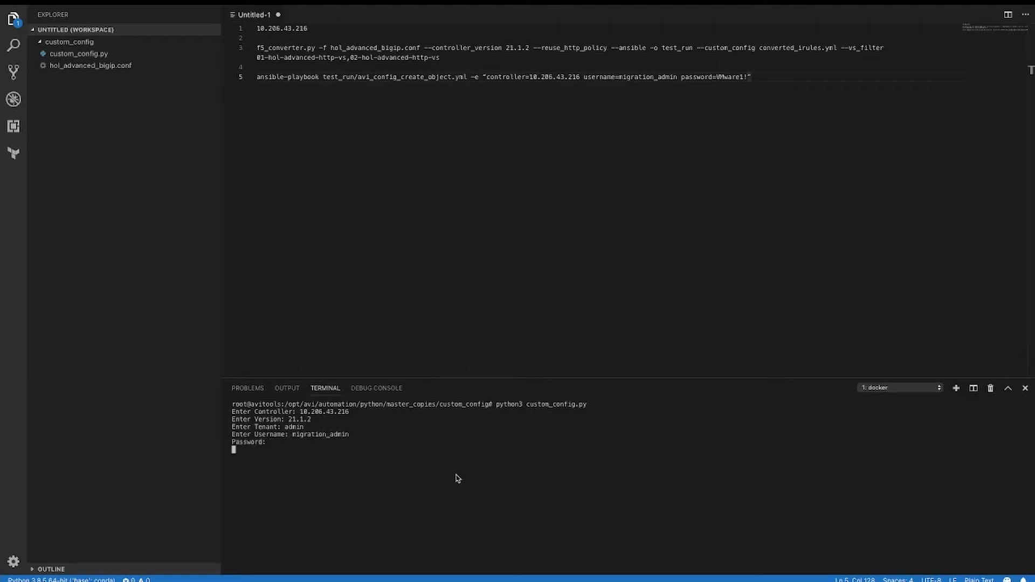
{"action": "key", "text": "Return"}
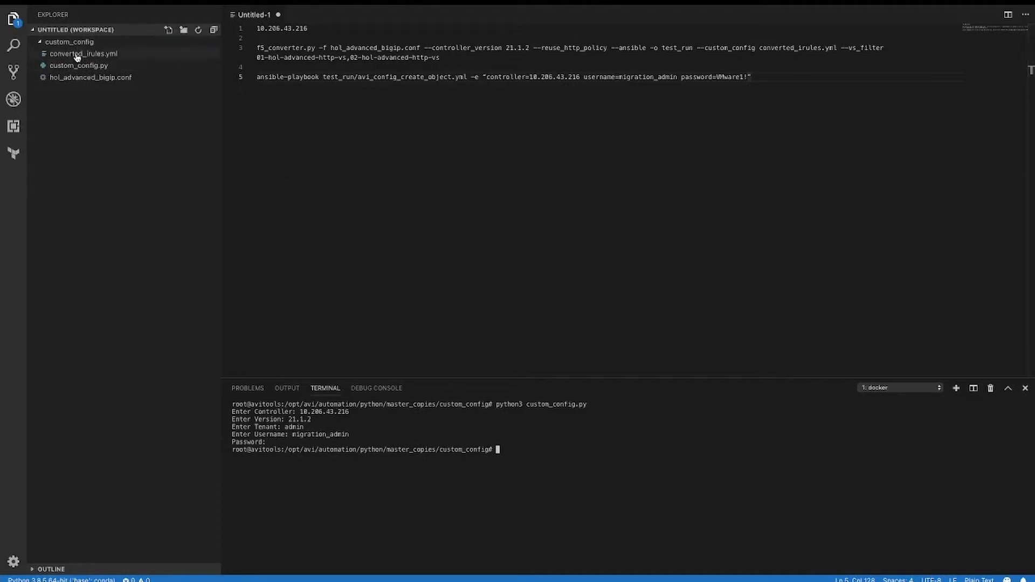
{"action": "left_click", "coordinate": [77, 54]}
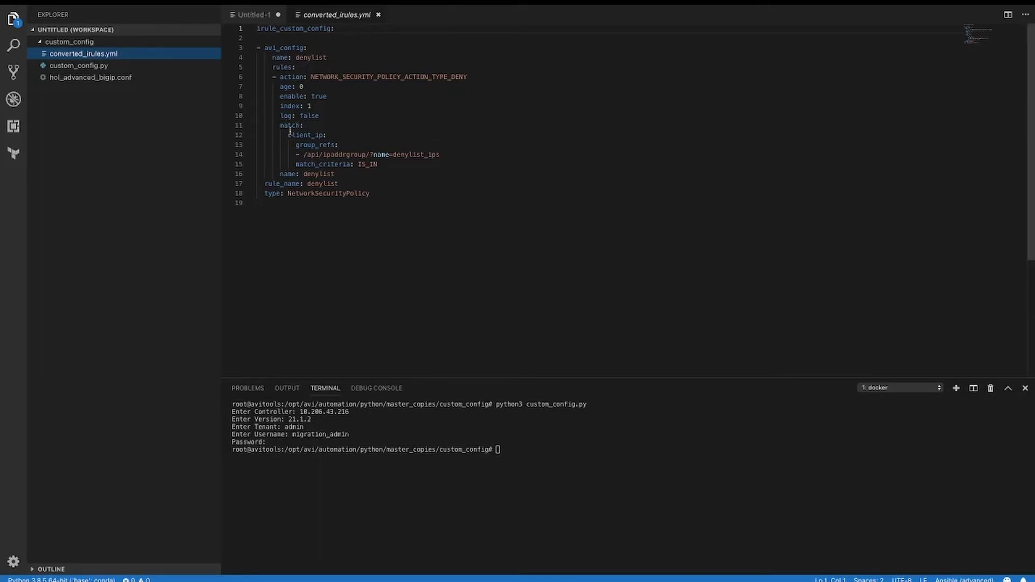
{"action": "left_click_drag", "start_coordinate": [288, 135], "coordinate": [327, 136]}
{"action": "left_click_drag", "start_coordinate": [454, 156], "coordinate": [346, 164]}
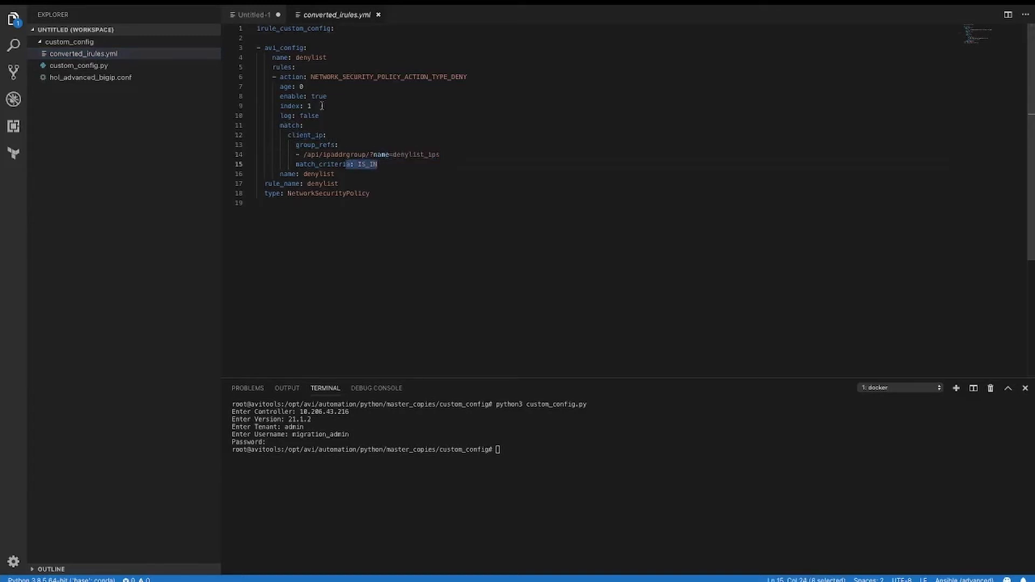
{"action": "left_click_drag", "start_coordinate": [280, 77], "coordinate": [468, 77]}
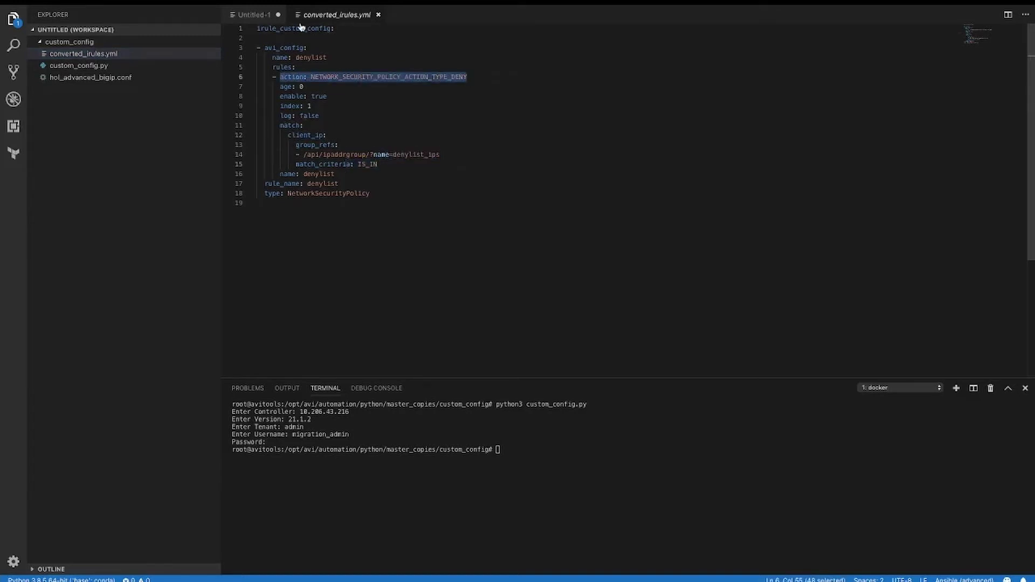
{"action": "left_click", "coordinate": [259, 16]}
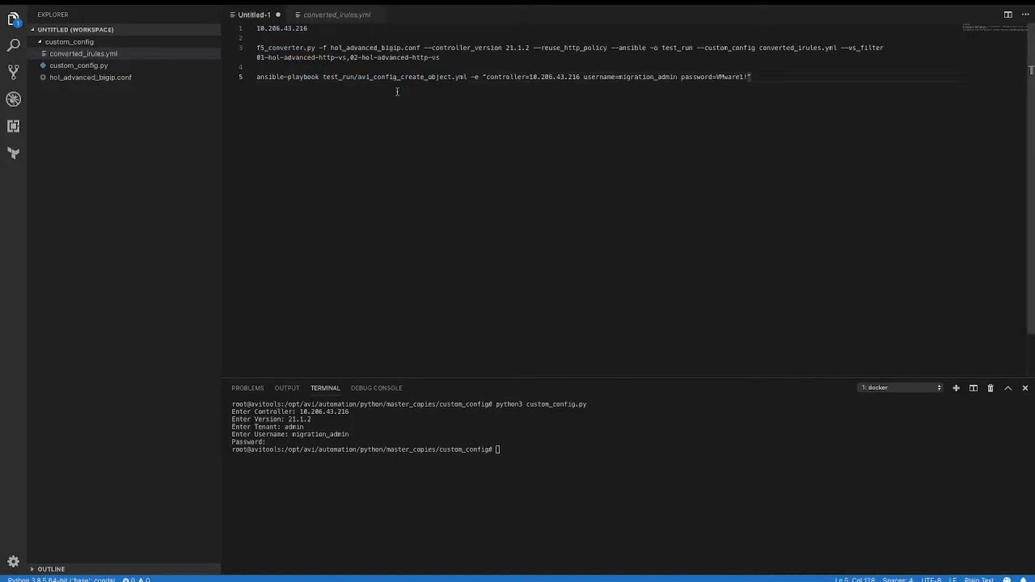
{"action": "left_click_drag", "start_coordinate": [256, 48], "coordinate": [607, 48]}
{"action": "scroll", "coordinate": [533, 47], "scroll_direction": "down", "scroll_amount": 1}
{"action": "scroll", "coordinate": [533, 47], "scroll_direction": "up", "scroll_amount": 1}
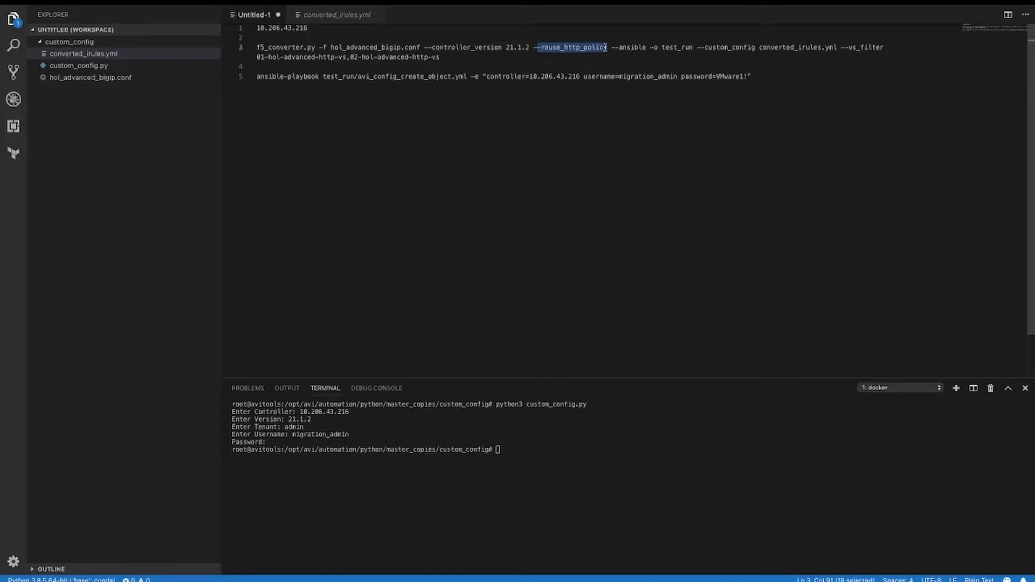
{"action": "left_click_drag", "start_coordinate": [611, 48], "coordinate": [821, 48]}
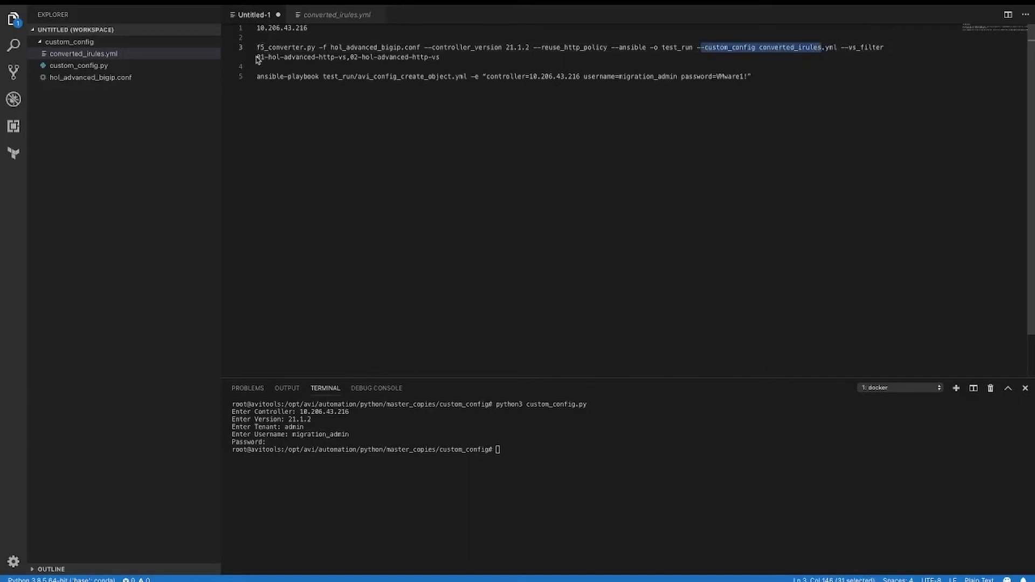
{"action": "left_click_drag", "start_coordinate": [261, 56], "coordinate": [333, 56]}
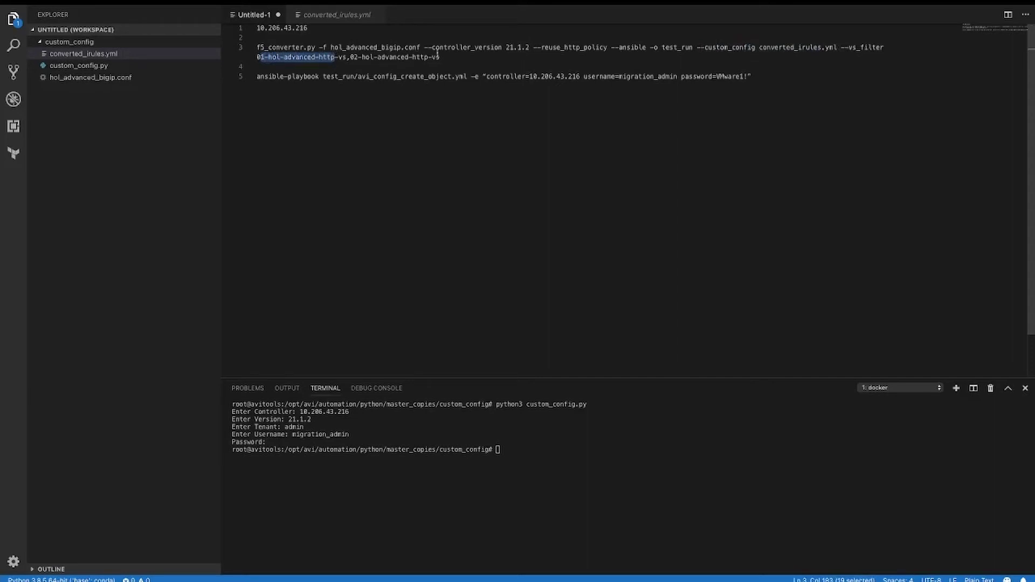
{"action": "left_click_drag", "start_coordinate": [452, 56], "coordinate": [256, 47]}
{"action": "key", "text": "super+c"}
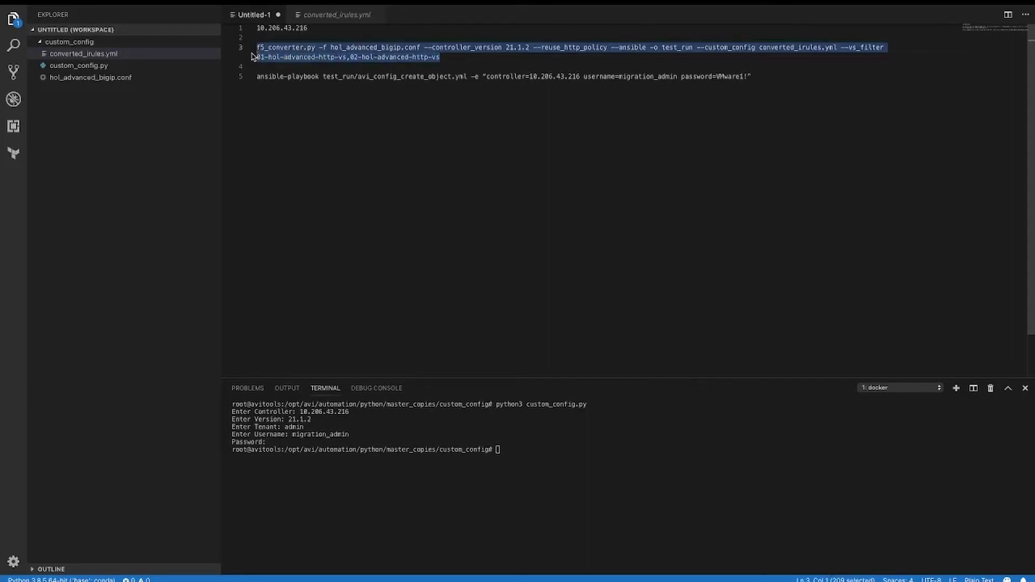
- Run the pasted f5_converter command in the terminal to convert the hol-advanced virtual services
{"action": "left_click", "coordinate": [587, 470]}
{"action": "key", "text": "super+v"}
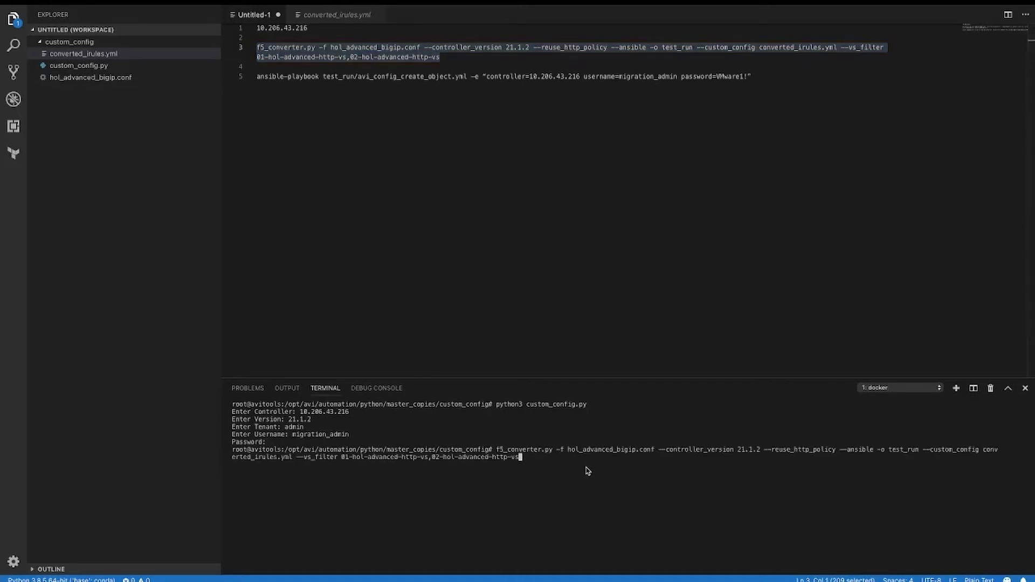
{"action": "key", "text": "Return"}
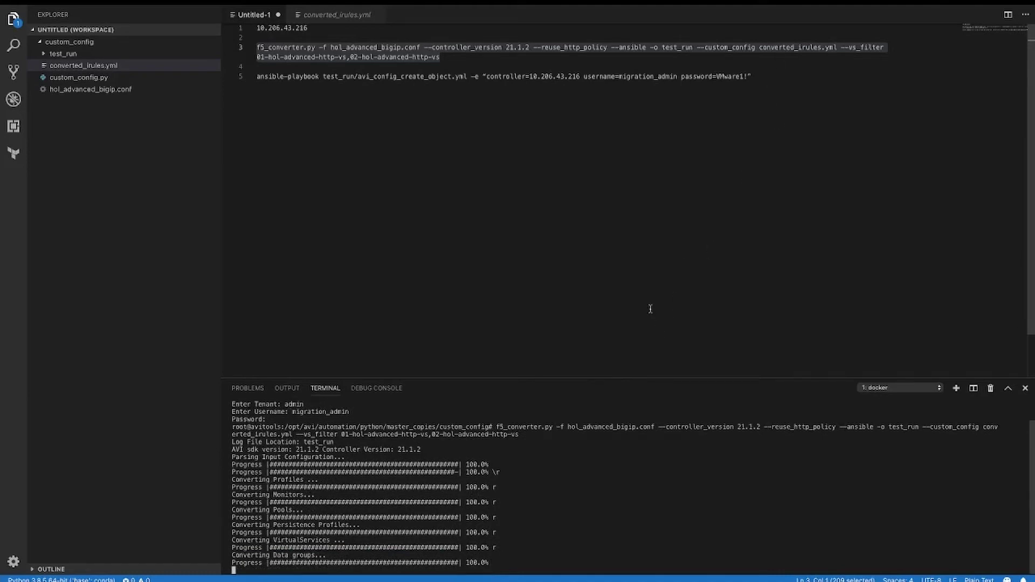
{"action": "type", "text": "f"}
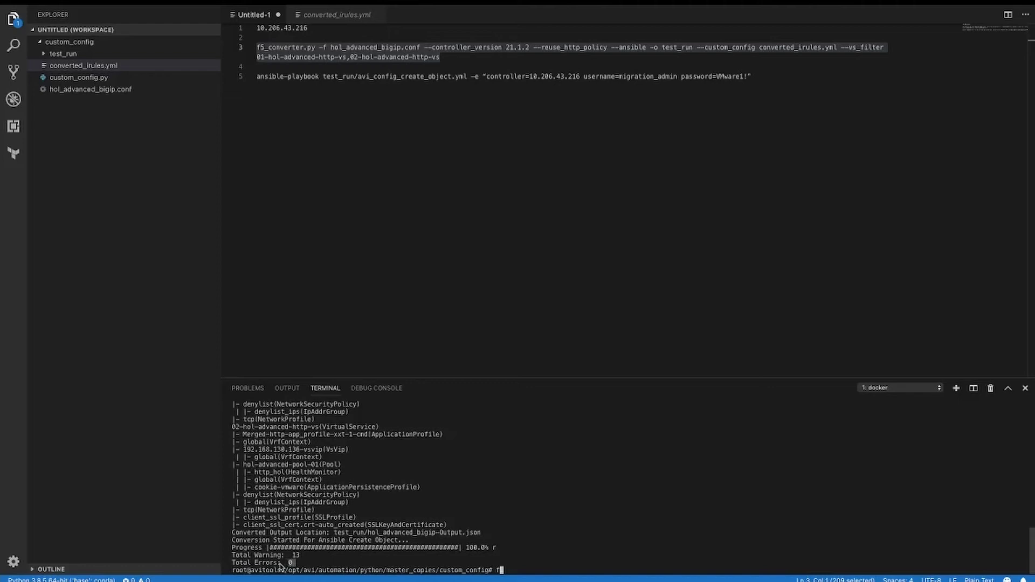
- Expand test_run, then run ansible-playbook test_run/avi_config_create_object.yml against 10.206.43.216
{"action": "left_click_drag", "start_coordinate": [294, 562], "coordinate": [235, 566]}
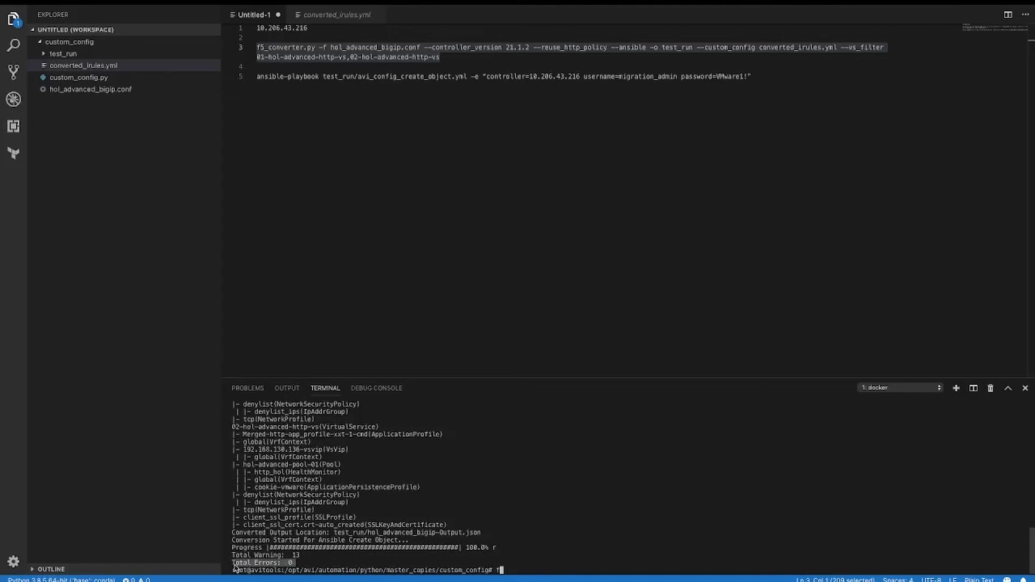
{"action": "left_click", "coordinate": [45, 56]}
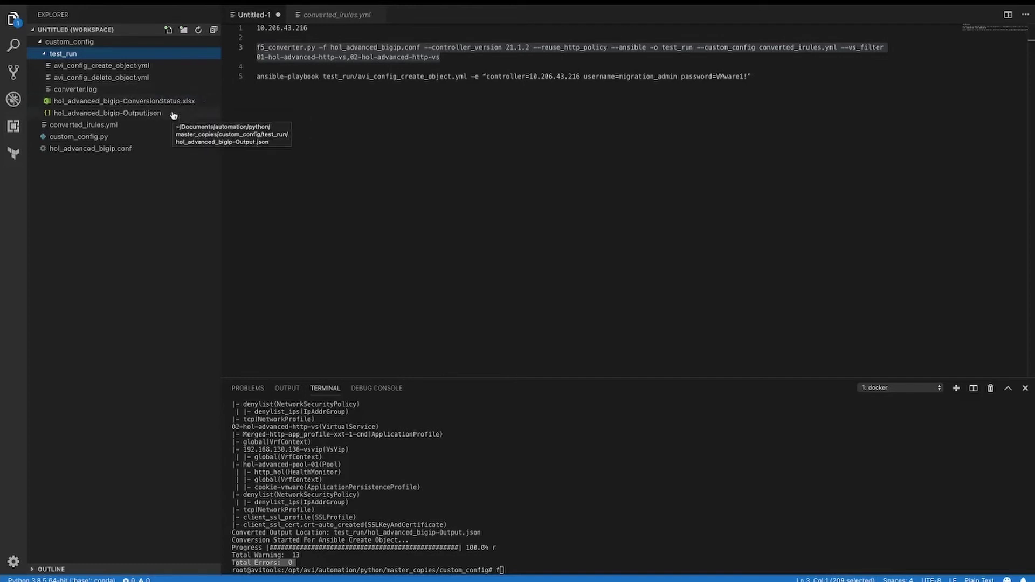
{"action": "left_click_drag", "start_coordinate": [775, 77], "coordinate": [247, 81]}
{"action": "key", "text": "super+c"}
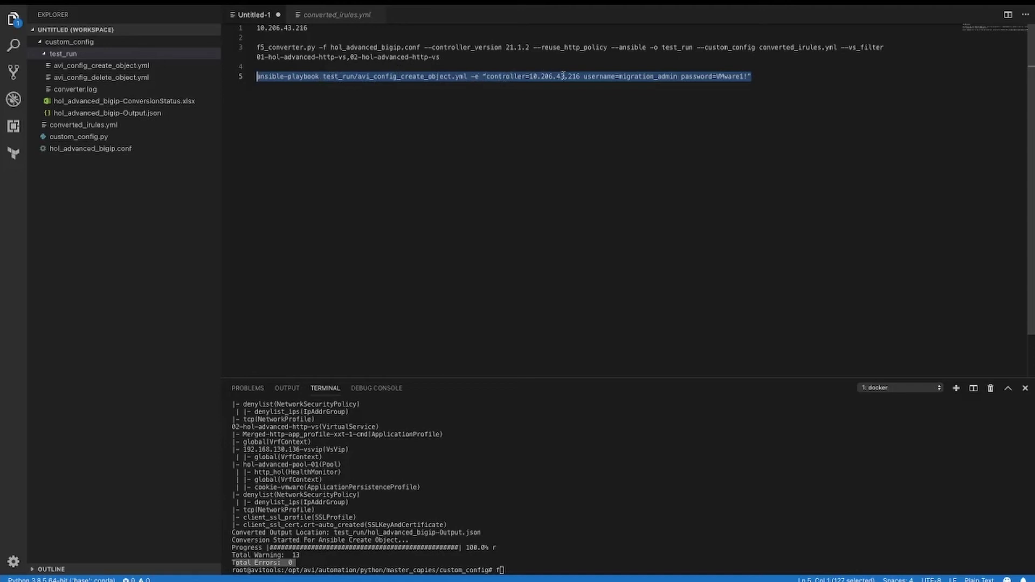
{"action": "left_click", "coordinate": [610, 562]}
{"action": "key", "text": "super+v"}
{"action": "key", "text": "Return"}
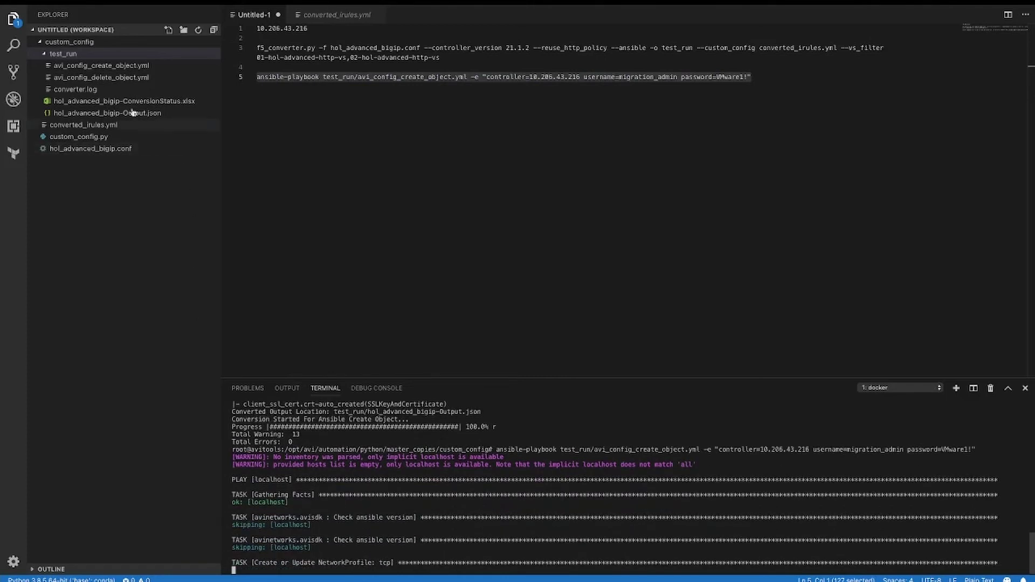
- Open avi_config_create_object.yml and search it for denylist
{"action": "double_click", "coordinate": [100, 65]}
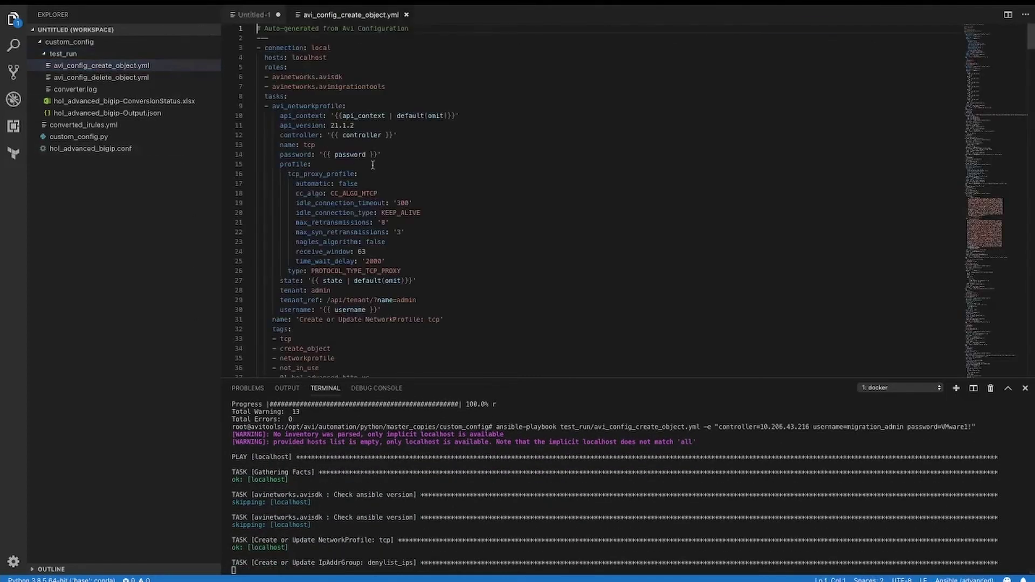
{"action": "key", "text": "ctrl+f"}
{"action": "type", "text": "denylist"}
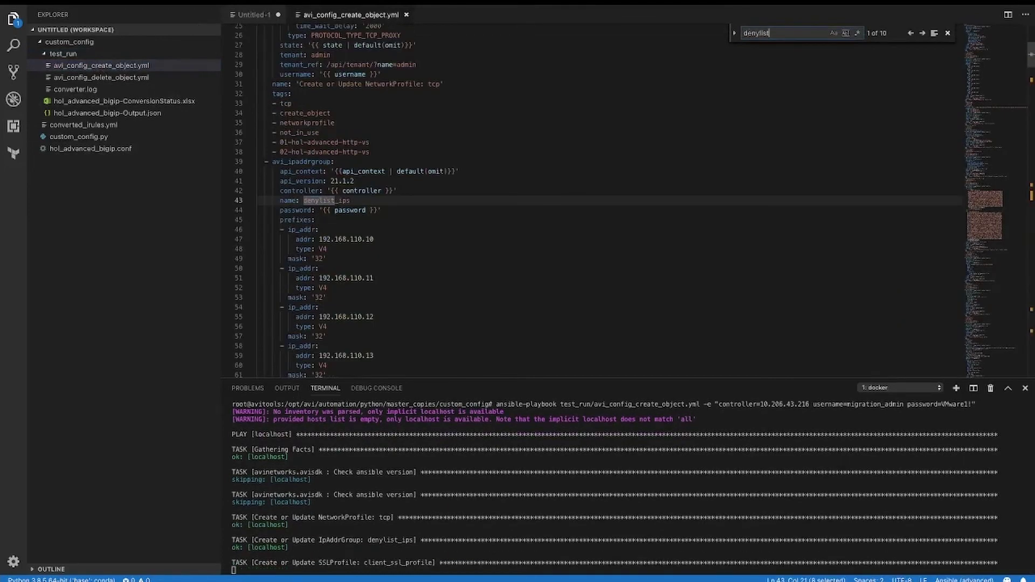
{"action": "scroll", "coordinate": [956, 46], "scroll_direction": "down", "scroll_amount": 1}
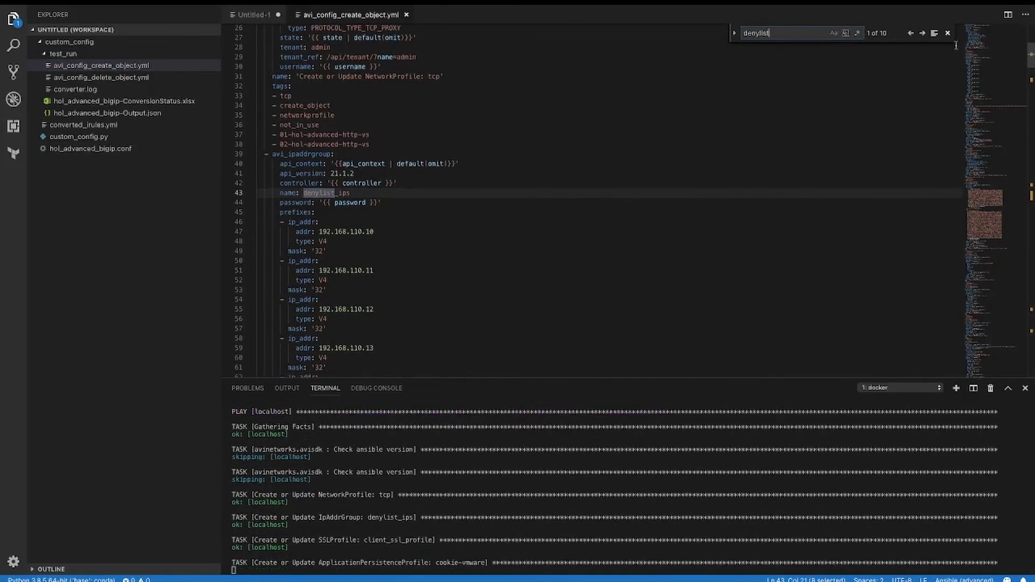
{"action": "scroll", "coordinate": [472, 199], "scroll_direction": "down", "scroll_amount": 2}
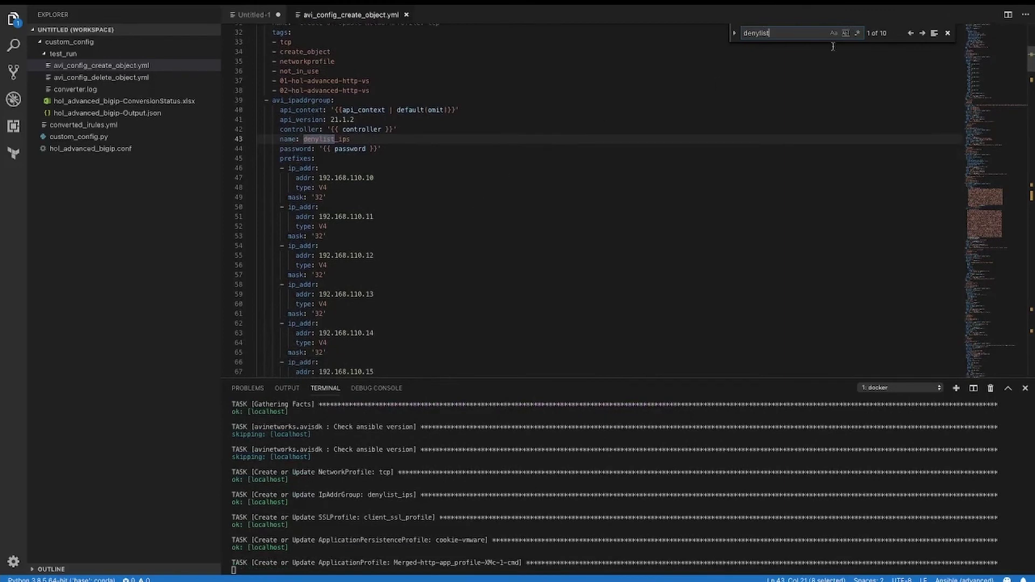
- Step through denylist matches to line 405, highlighting 01-hol-advanced-http-vs and its denylist policy reference
{"action": "left_click", "coordinate": [922, 34]}
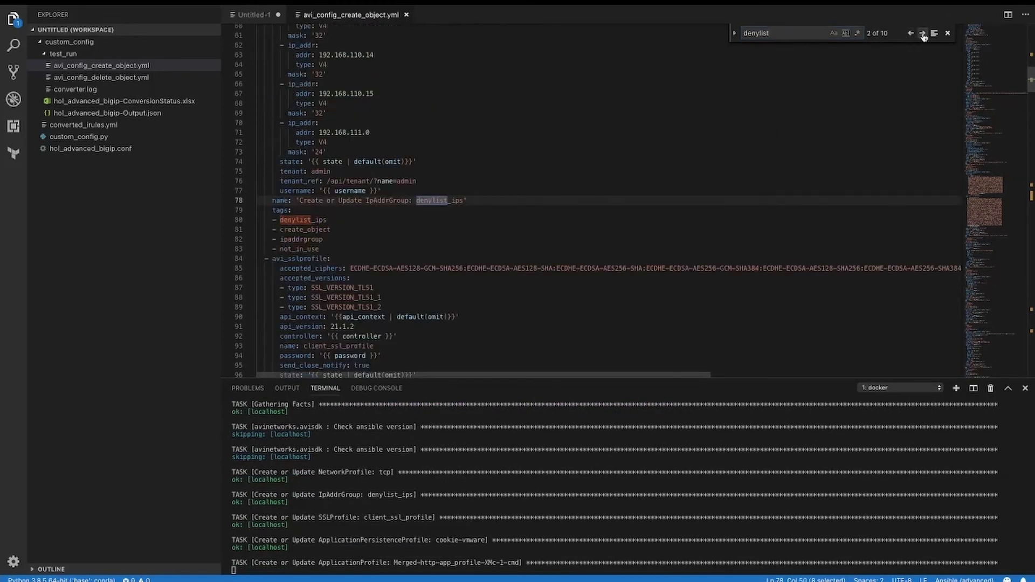
{"action": "left_click", "coordinate": [922, 34]}
{"action": "left_click", "coordinate": [923, 34]}
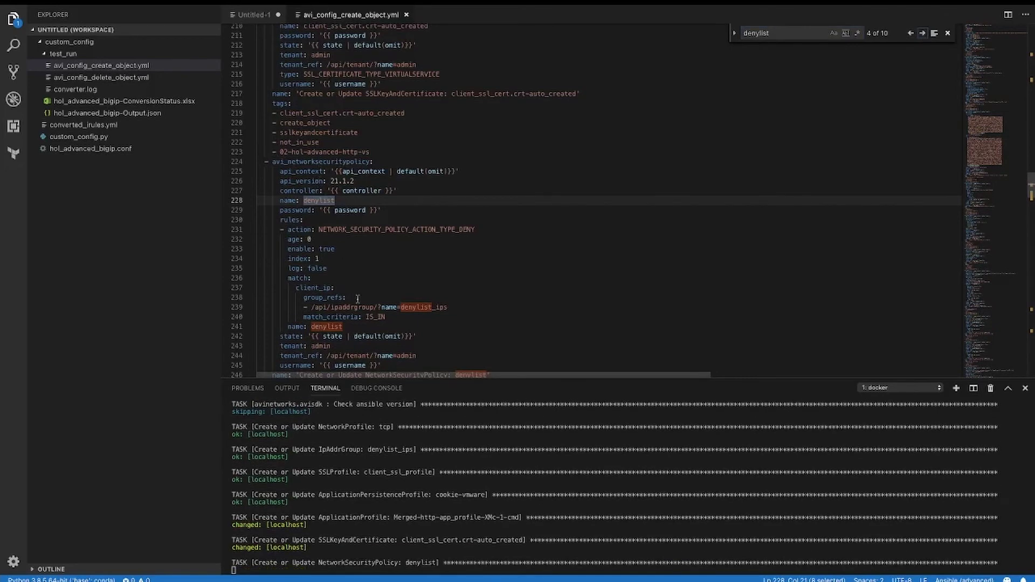
{"action": "left_click", "coordinate": [923, 34]}
{"action": "left_click", "coordinate": [923, 34]}
{"action": "left_click", "coordinate": [923, 34]}
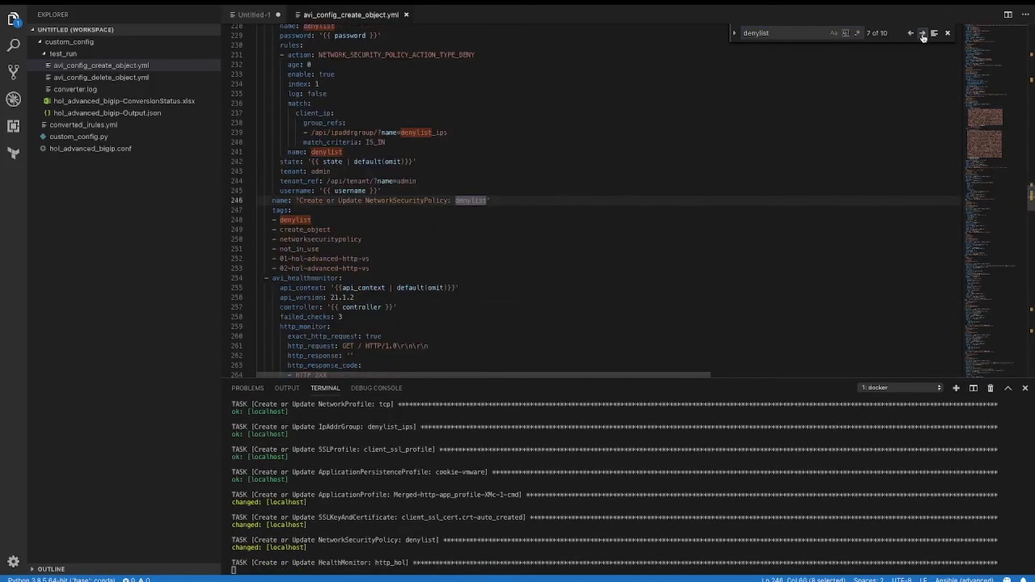
{"action": "left_click", "coordinate": [923, 35]}
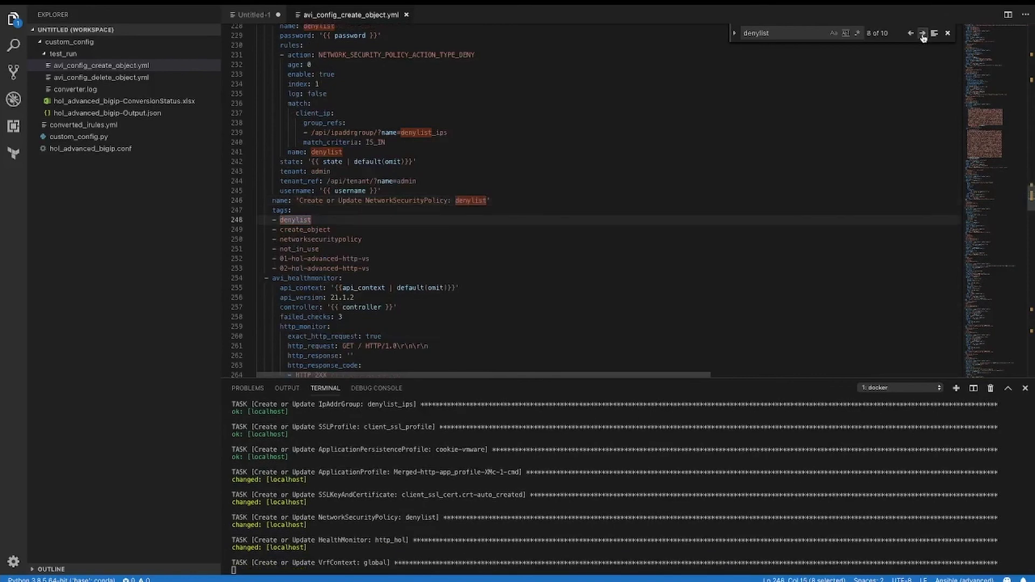
{"action": "left_click", "coordinate": [923, 33]}
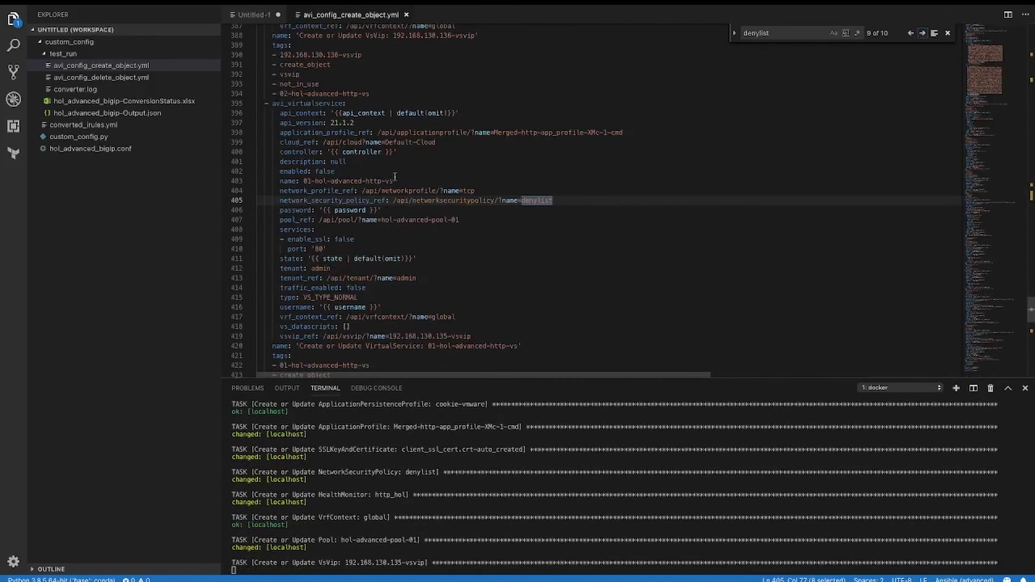
{"action": "left_click_drag", "start_coordinate": [393, 181], "coordinate": [300, 181]}
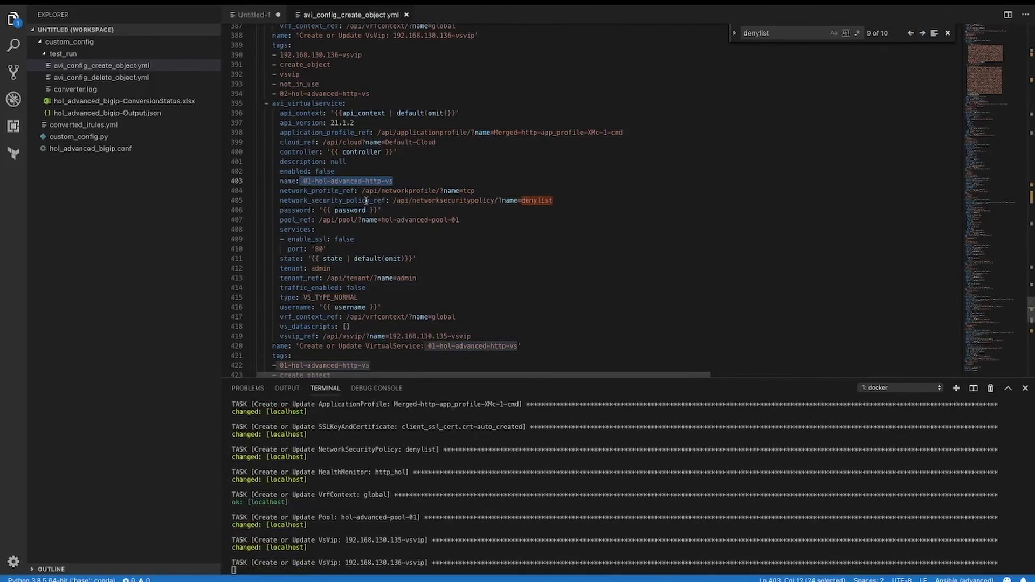
{"action": "left_click_drag", "start_coordinate": [560, 200], "coordinate": [517, 201]}
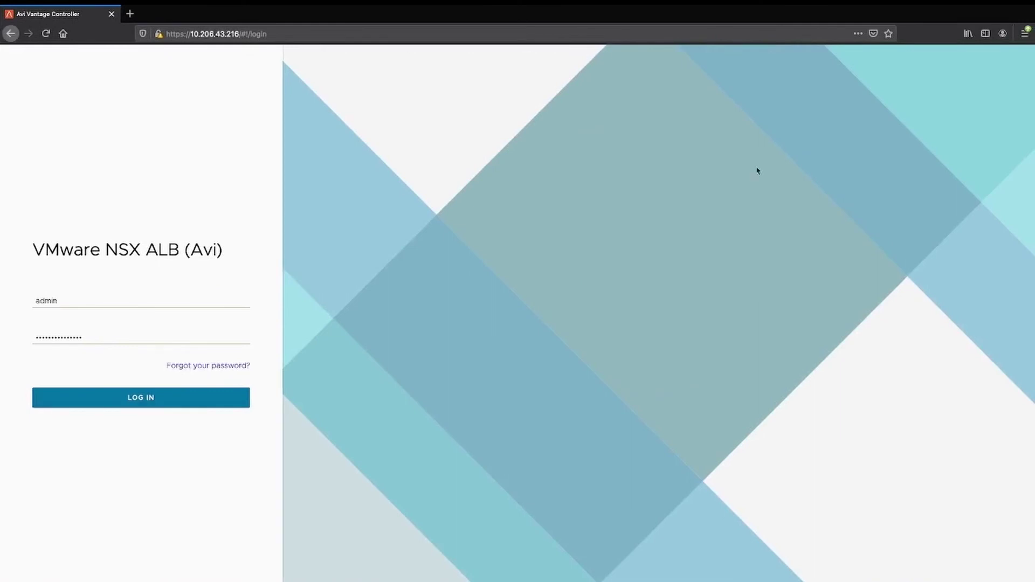
- Log in to the controller and edit 01-hol-advanced-http-vs from the Virtual Services list
{"action": "left_click", "coordinate": [155, 398]}
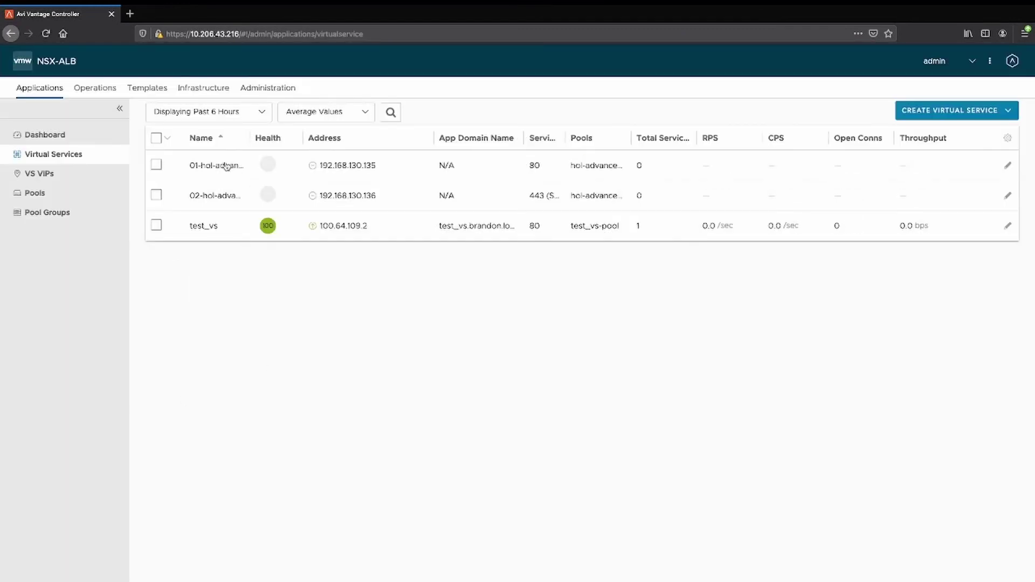
{"action": "left_click", "coordinate": [1008, 166]}
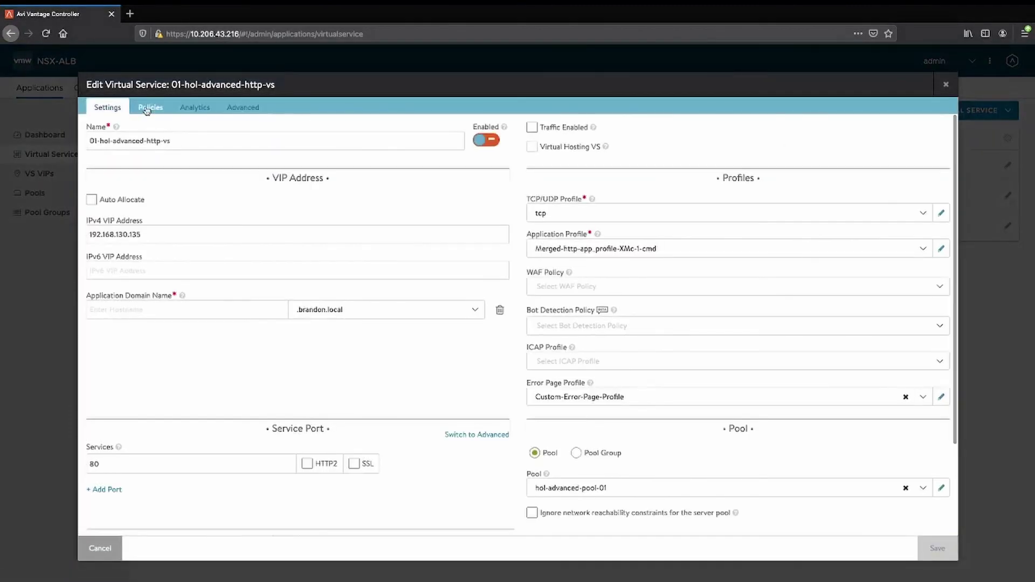
- Check the denylist Network Security rule denies denylist_ips clients, then save the virtual service
{"action": "left_click", "coordinate": [149, 109]}
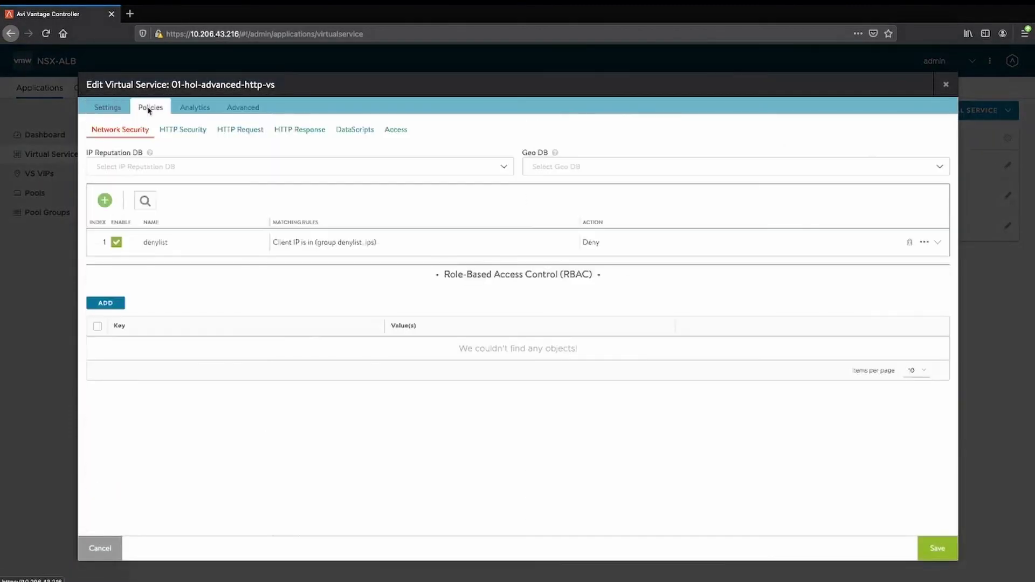
{"action": "left_click", "coordinate": [938, 244]}
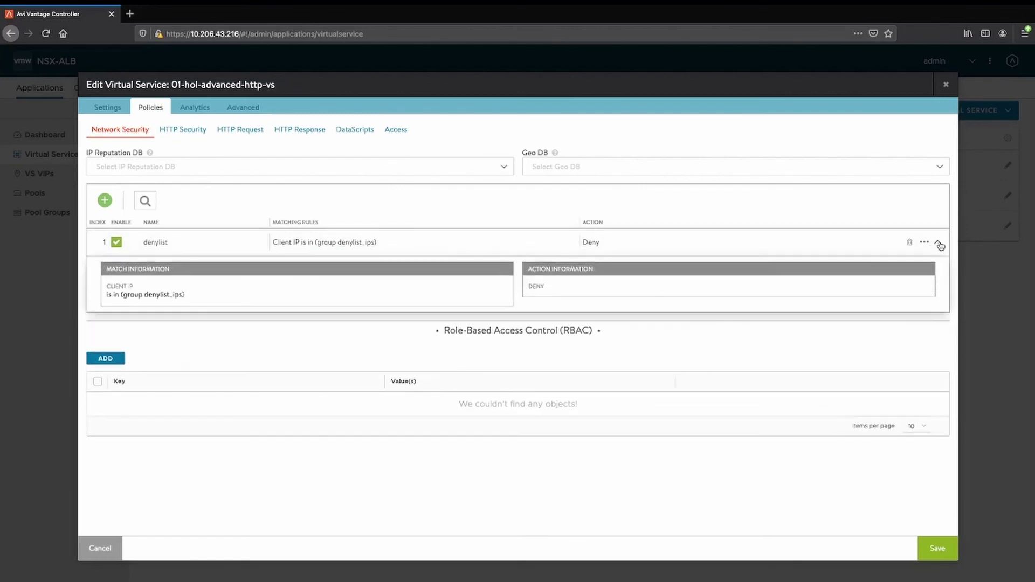
{"action": "left_click", "coordinate": [936, 549]}
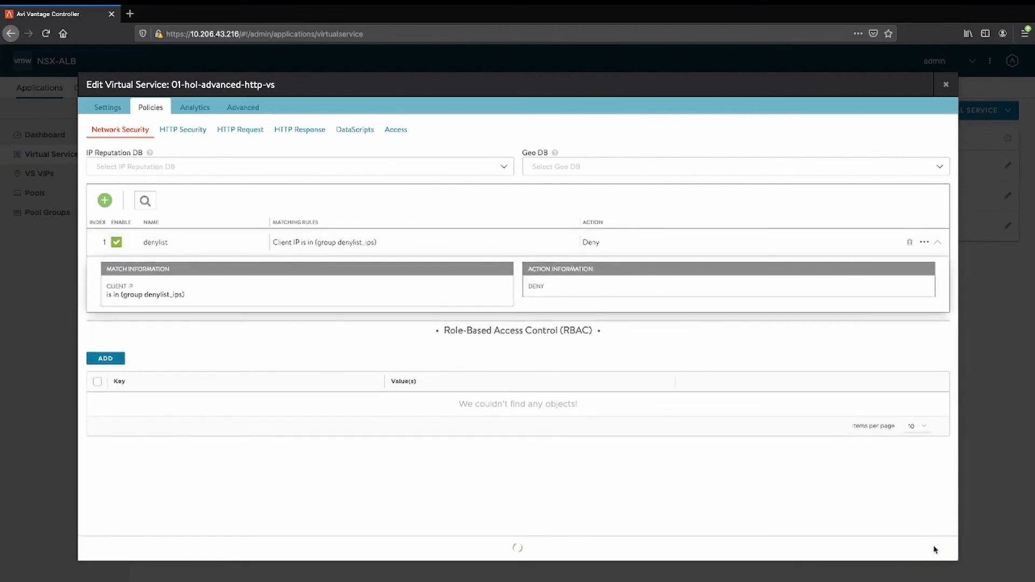